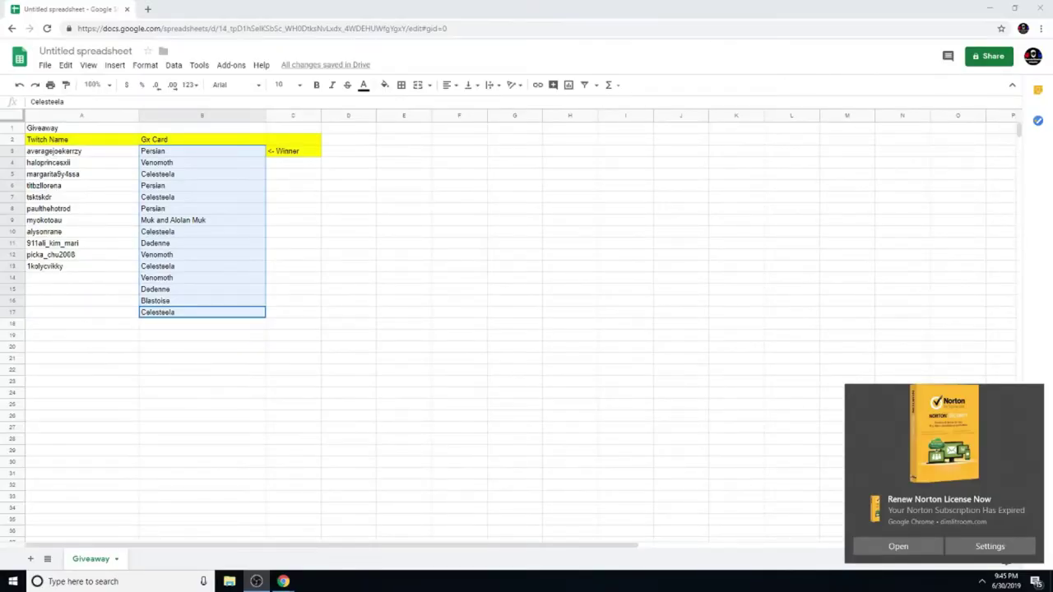
Step: Add Persian, Muk and Alolan Muk, Honchkrow and Celesteela to the Gx Card column in B18:B21
double_click(155, 324)
type("Pe")
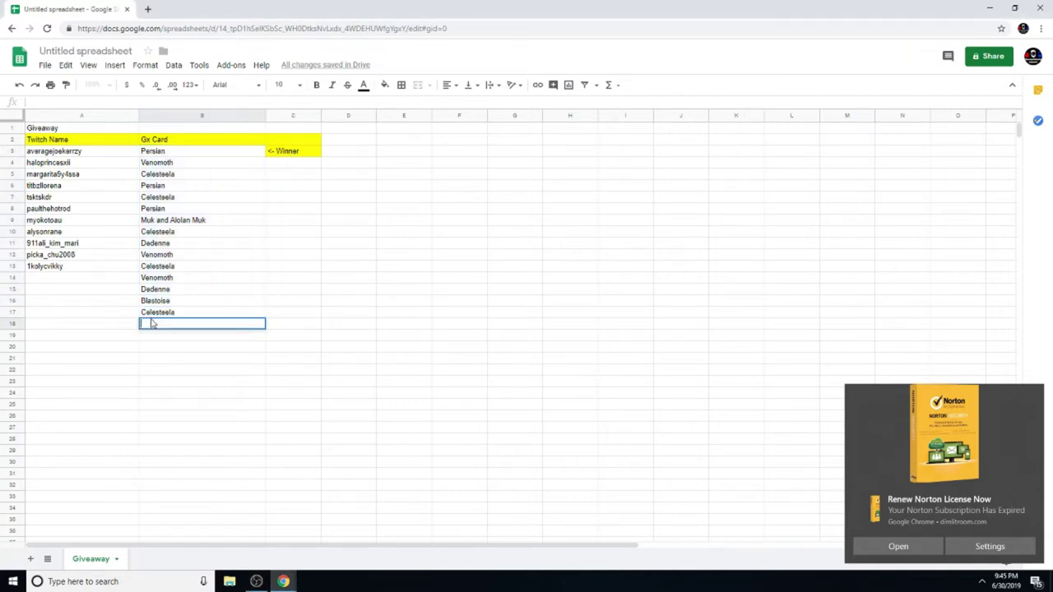
key("Return")
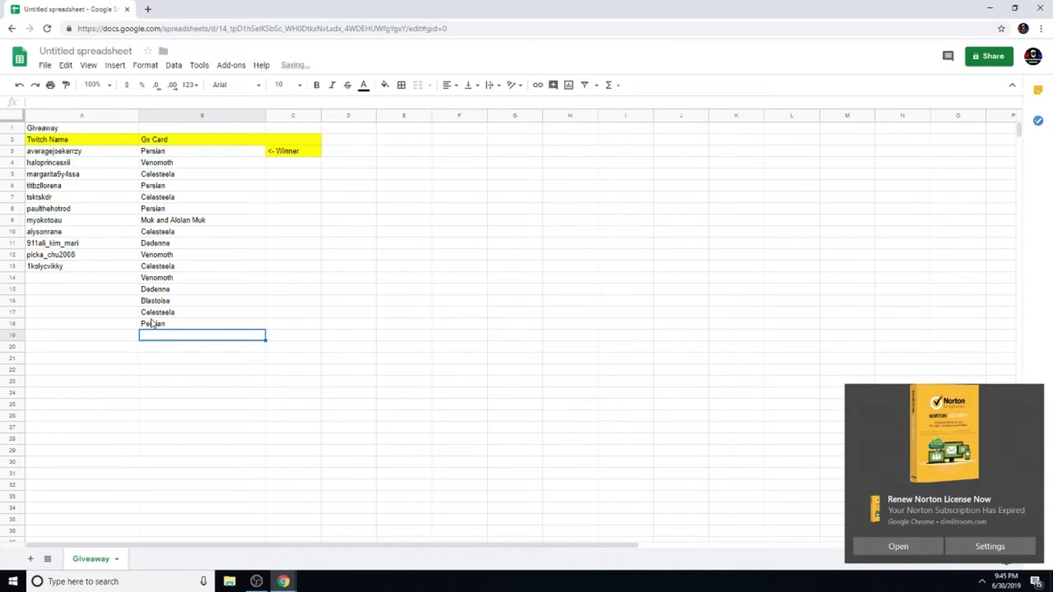
type("Mu")
key("Return")
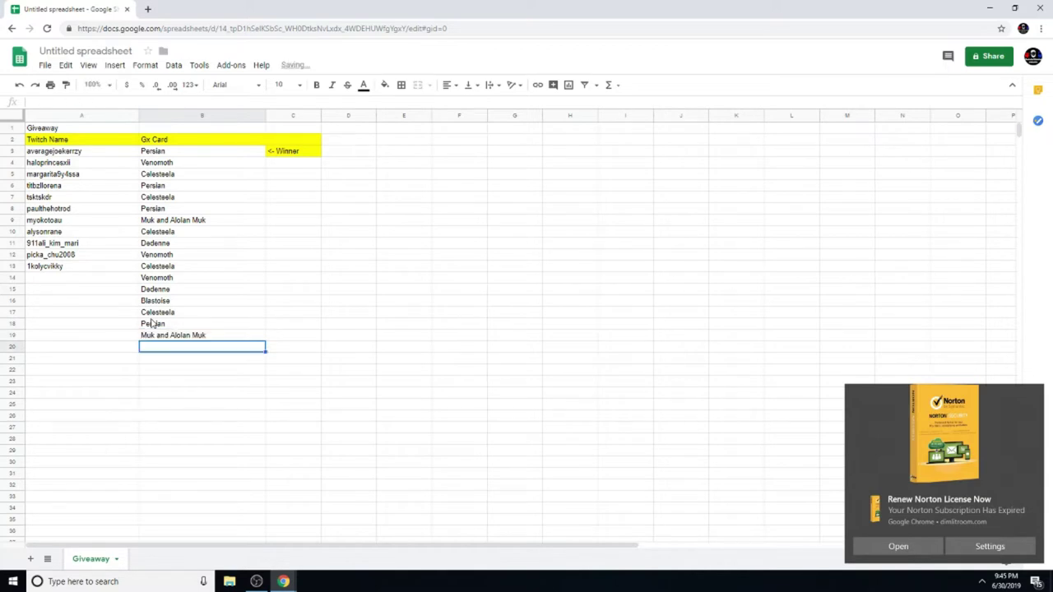
type("H")
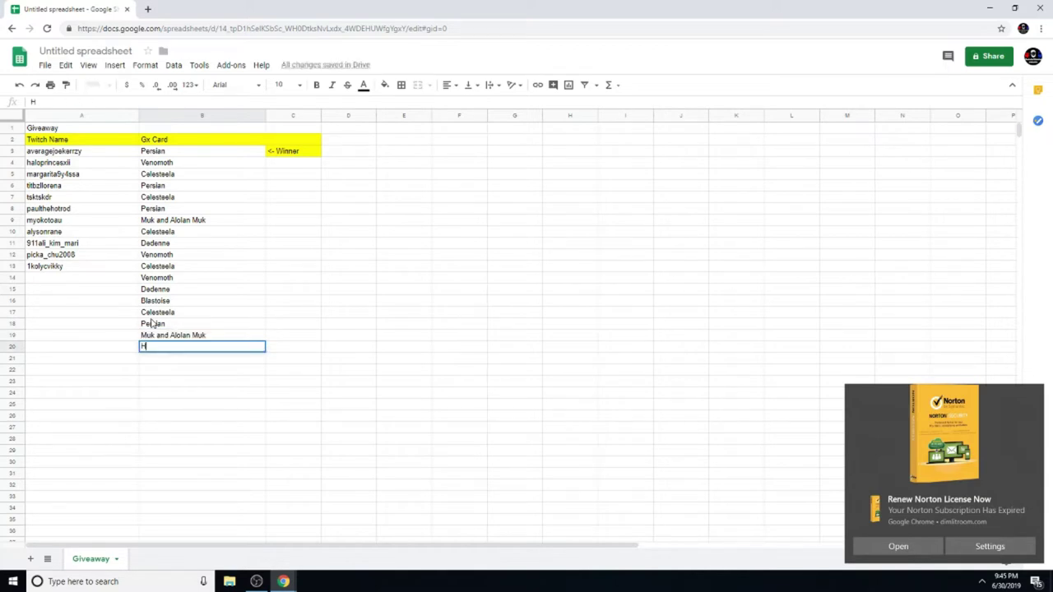
type("onchkrow")
key("Return")
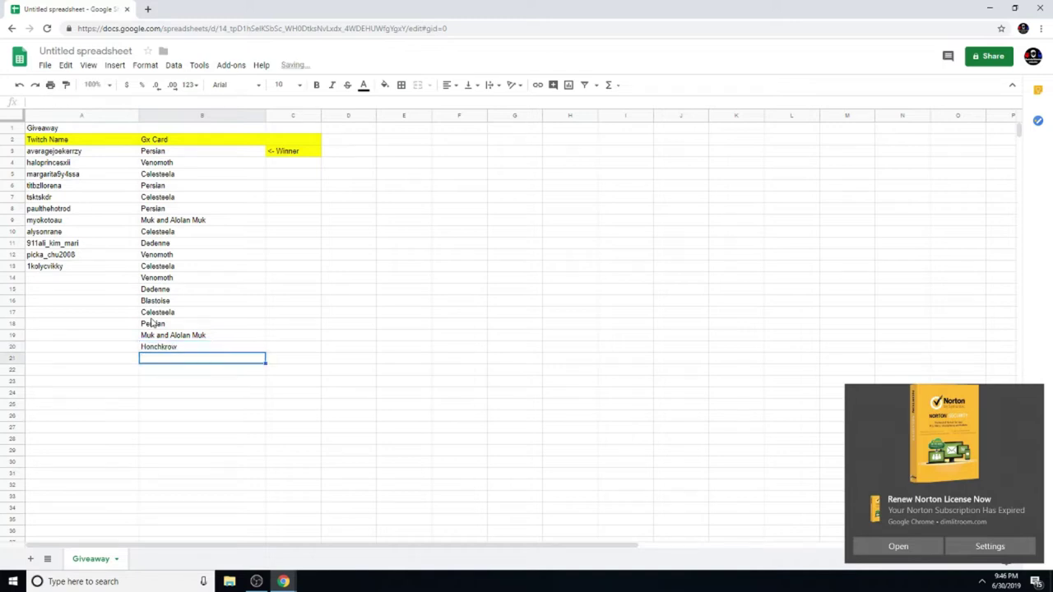
type("Celesteela")
key("Return")
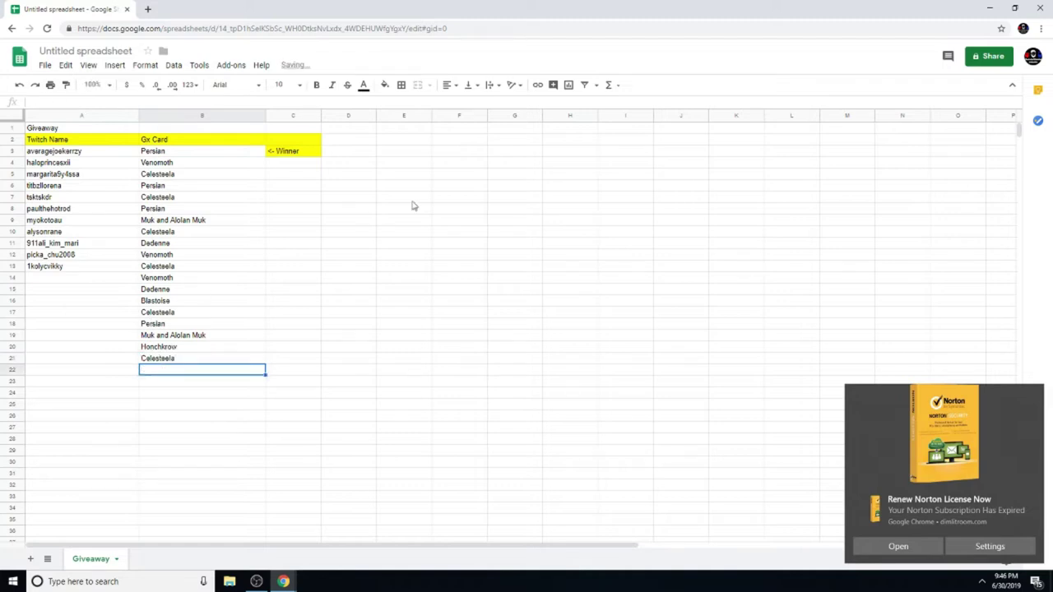
Step: Copy the "<- Winner" marker from C3 into C4 and C5
left_click(284, 165)
left_click(311, 154)
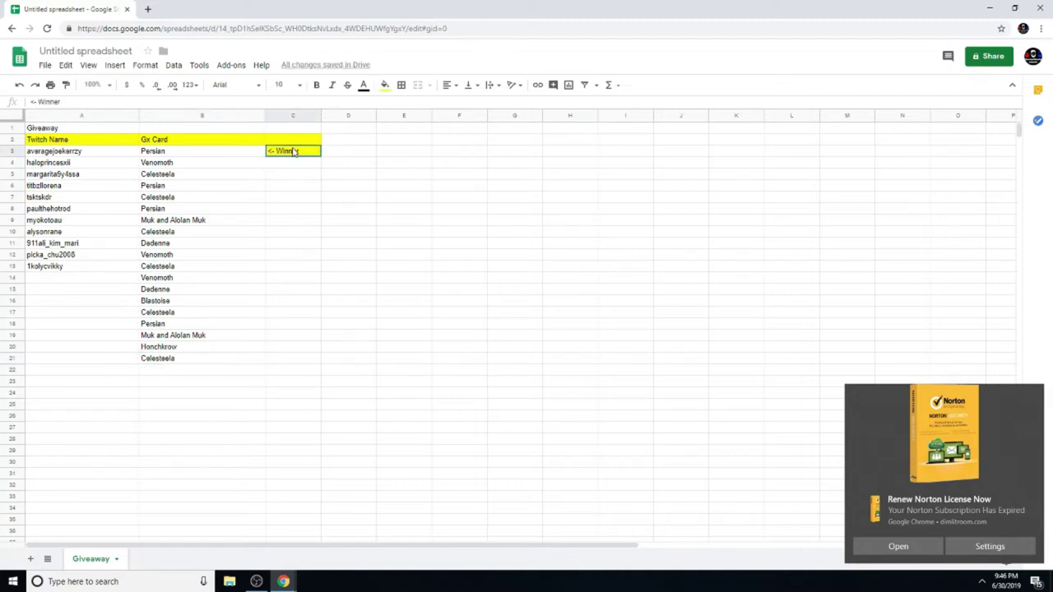
key("ctrl+c")
left_click(303, 166)
key("ctrl+v")
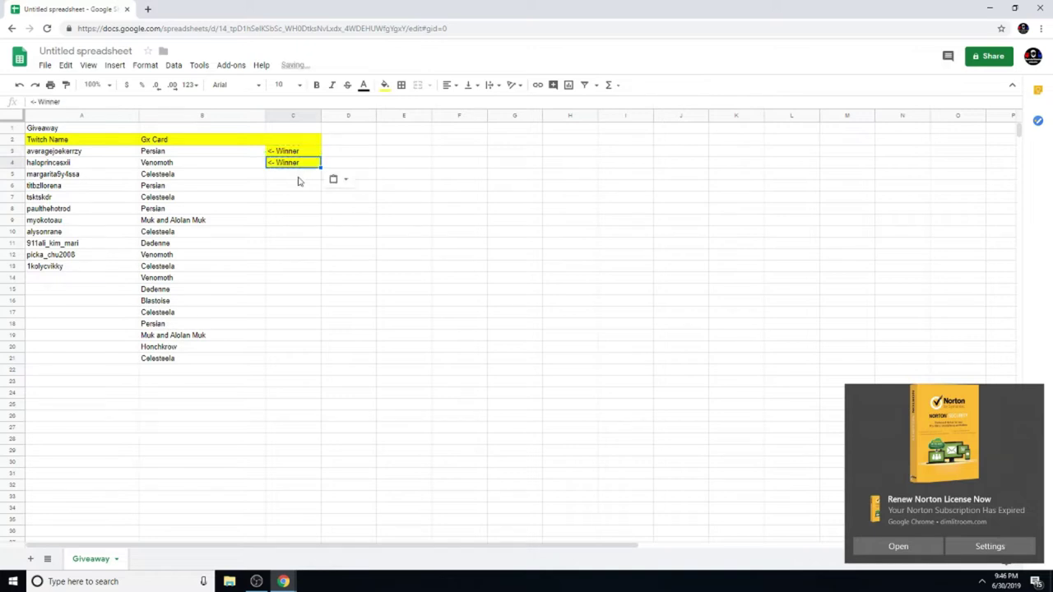
left_click(301, 174)
key("ctrl+v")
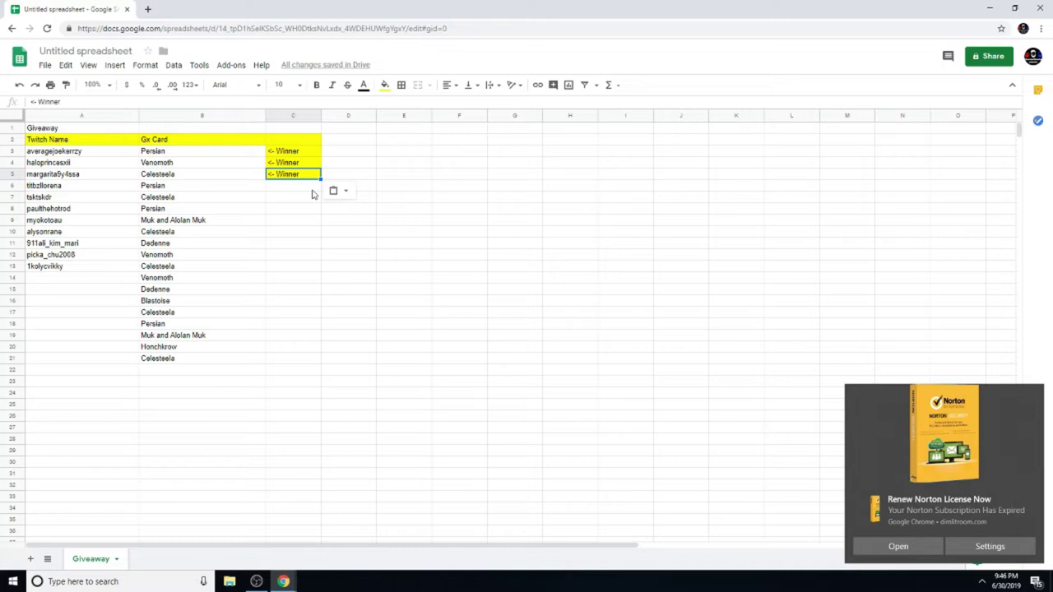
Step: Paste the copied entrant's Twitch name into A14 and clear the misplaced copy from A15
left_click(56, 277)
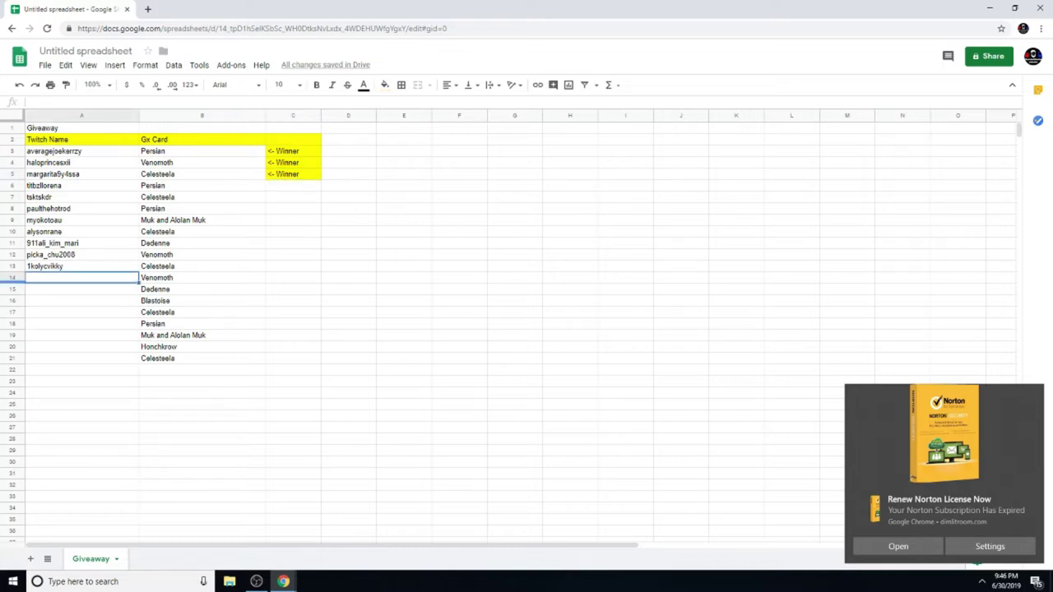
mouse_move(283, 582)
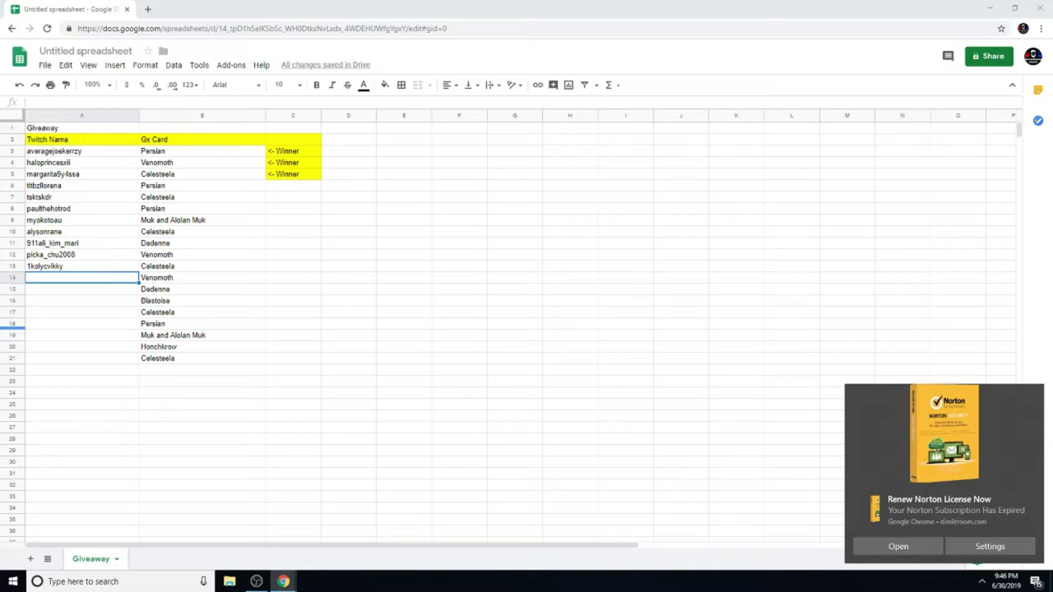
left_click(74, 289)
key("ctrl+v")
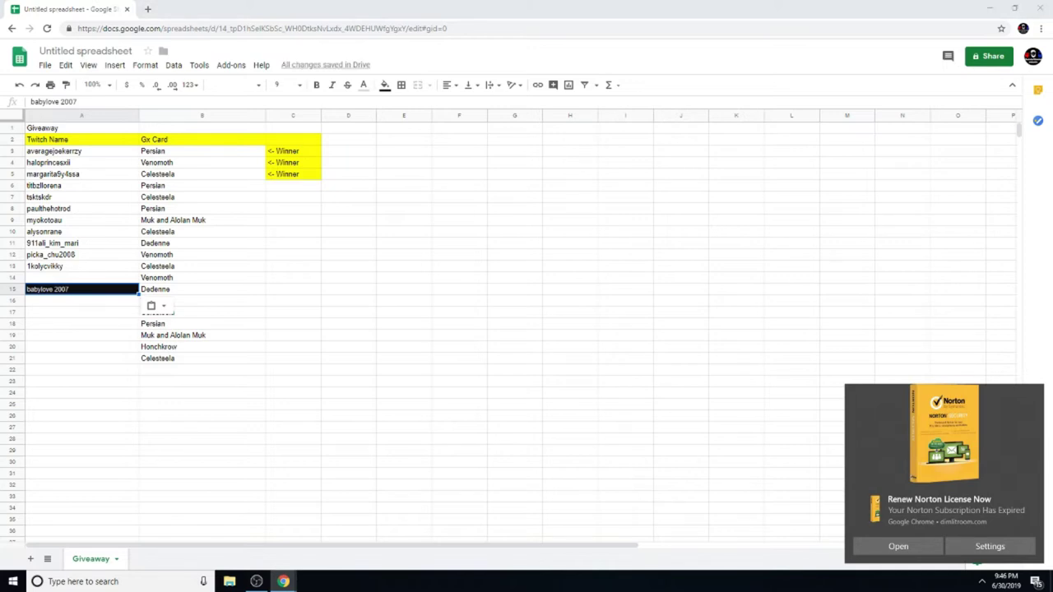
left_click(98, 280)
key("ctrl+v")
left_click(115, 289)
left_click_drag(132, 290, 99, 280)
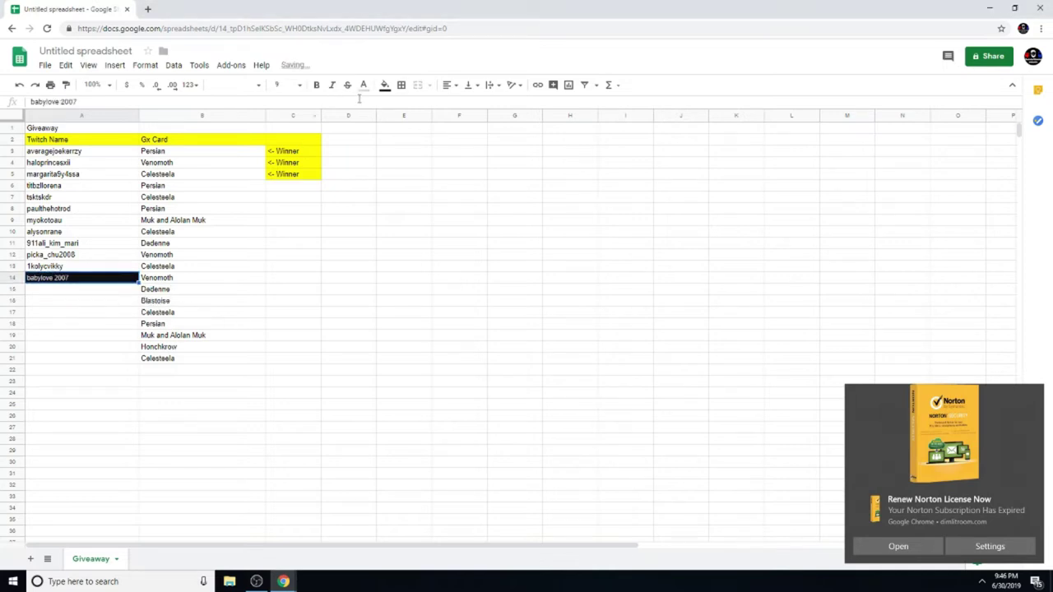
Step: Set the fill of A14 to white and the text colour of A14:A15 to black
left_click(385, 86)
left_click(479, 122)
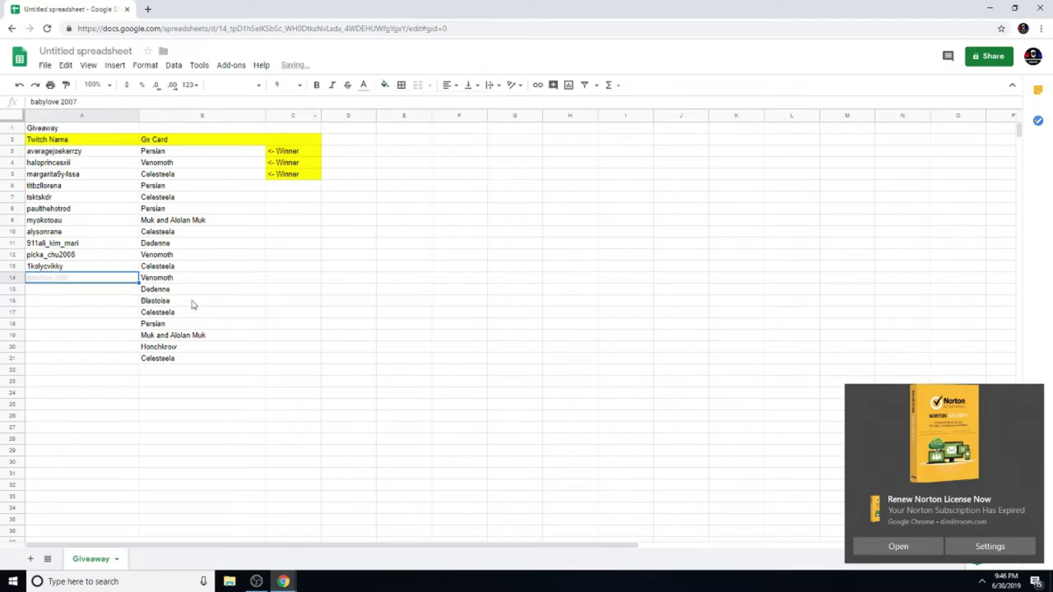
left_click_drag(104, 294, 64, 279)
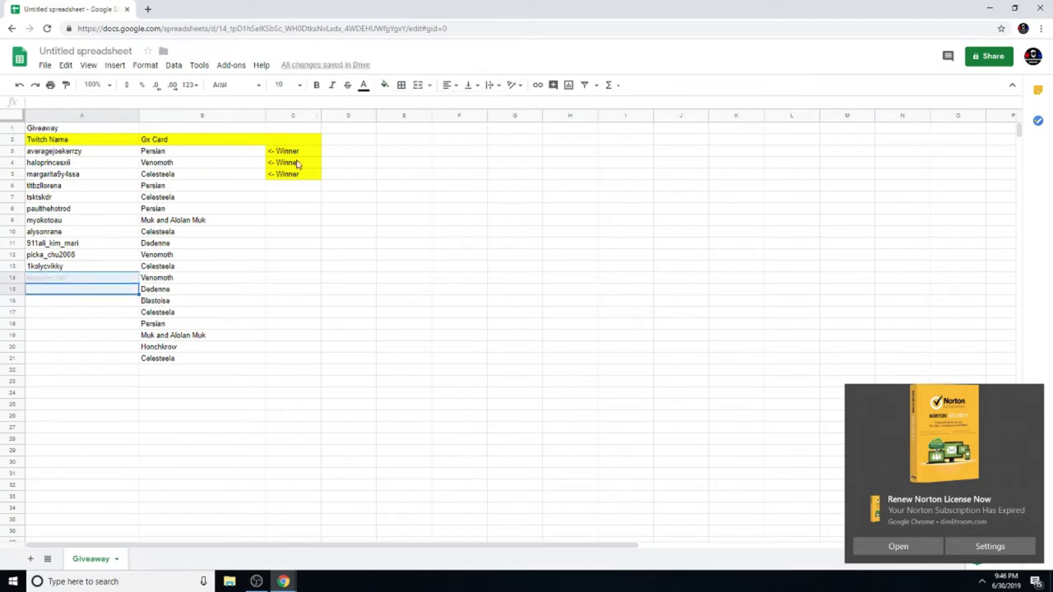
left_click(367, 91)
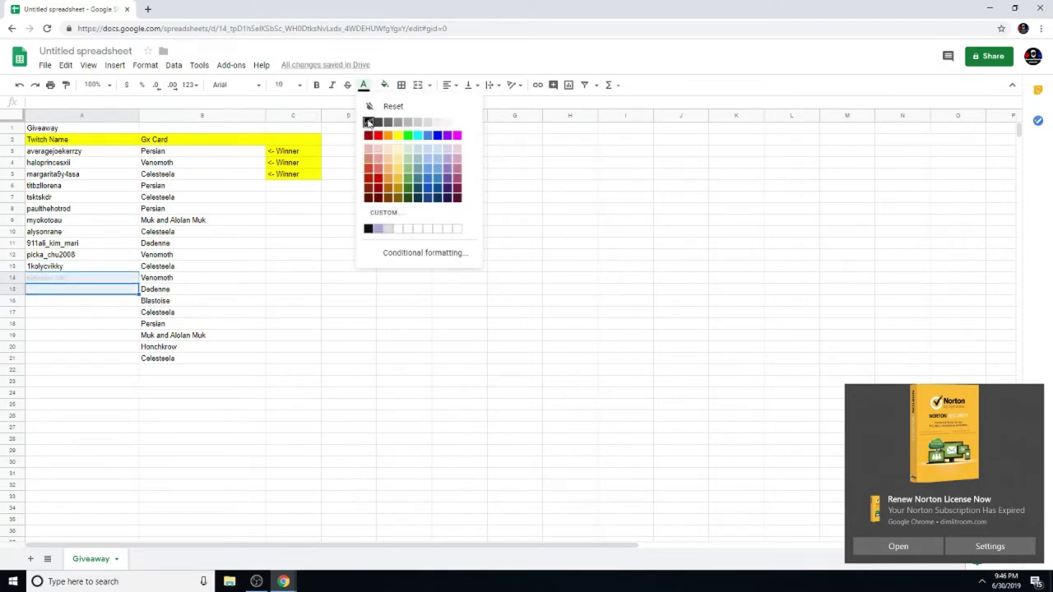
left_click(367, 122)
Step: Enter the next entrant's Twitch name in A15
left_click(87, 294)
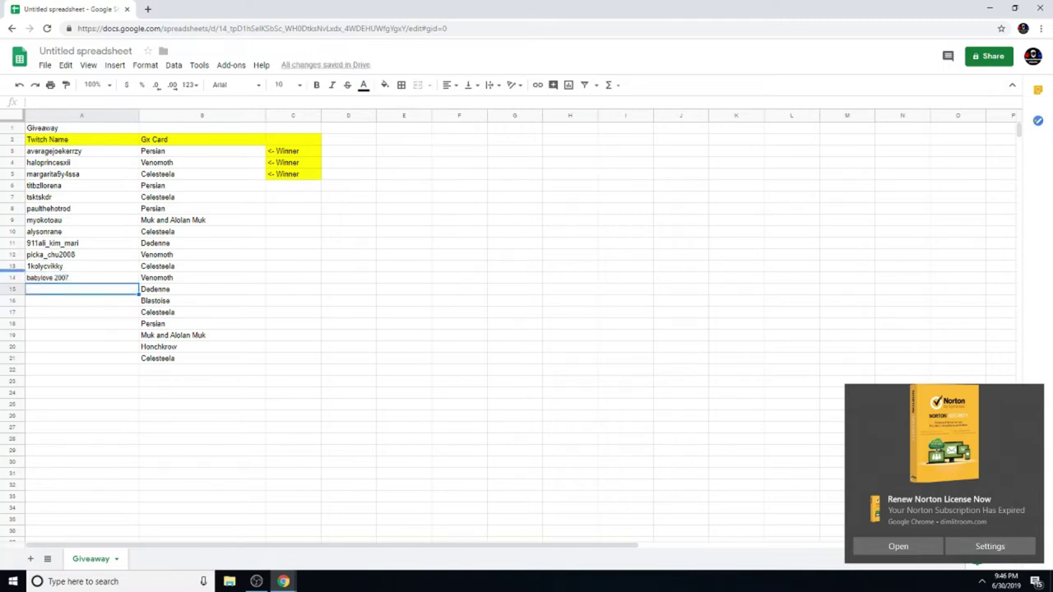
left_click(65, 291)
type("brotherghost")
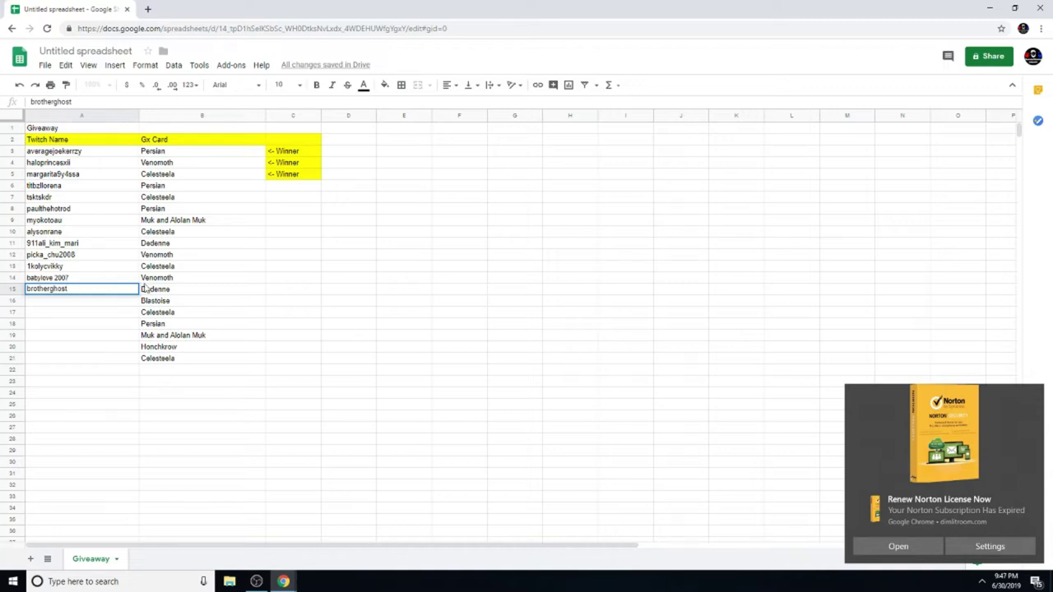
left_click(115, 302)
left_click(115, 290)
left_click(113, 279)
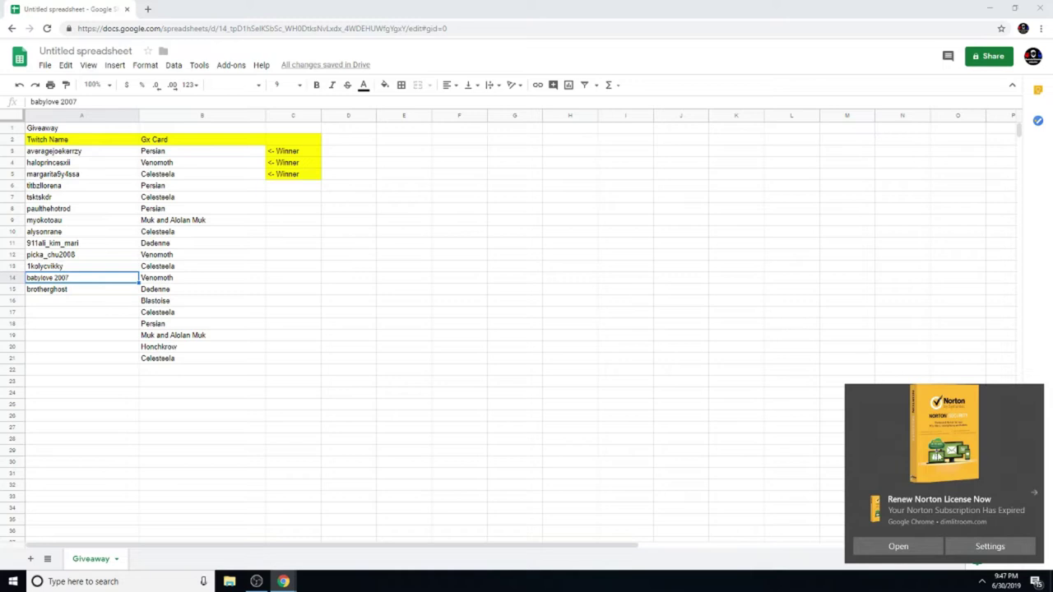
Step: Dismiss the Norton notification and check the entry counts of the Gx Card and Twitch Name lists
left_click(1033, 494)
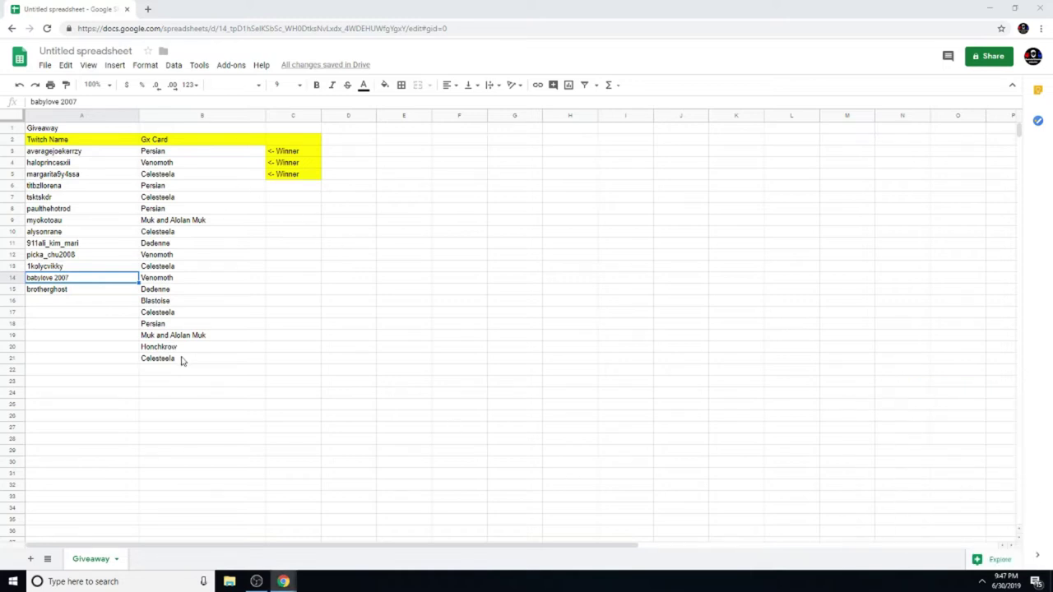
left_click_drag(175, 362, 164, 153)
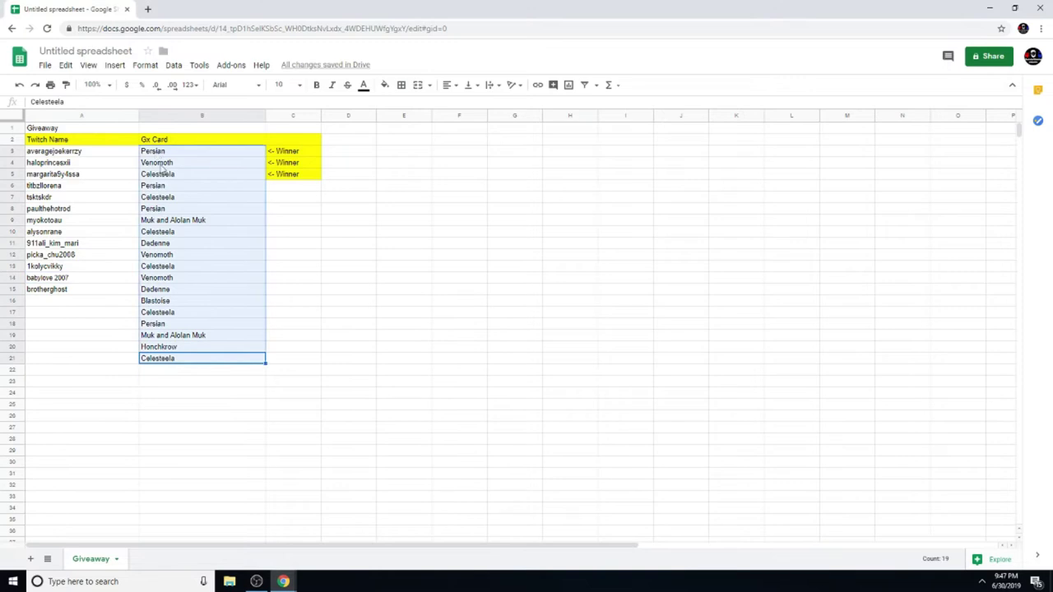
left_click_drag(89, 289, 69, 153)
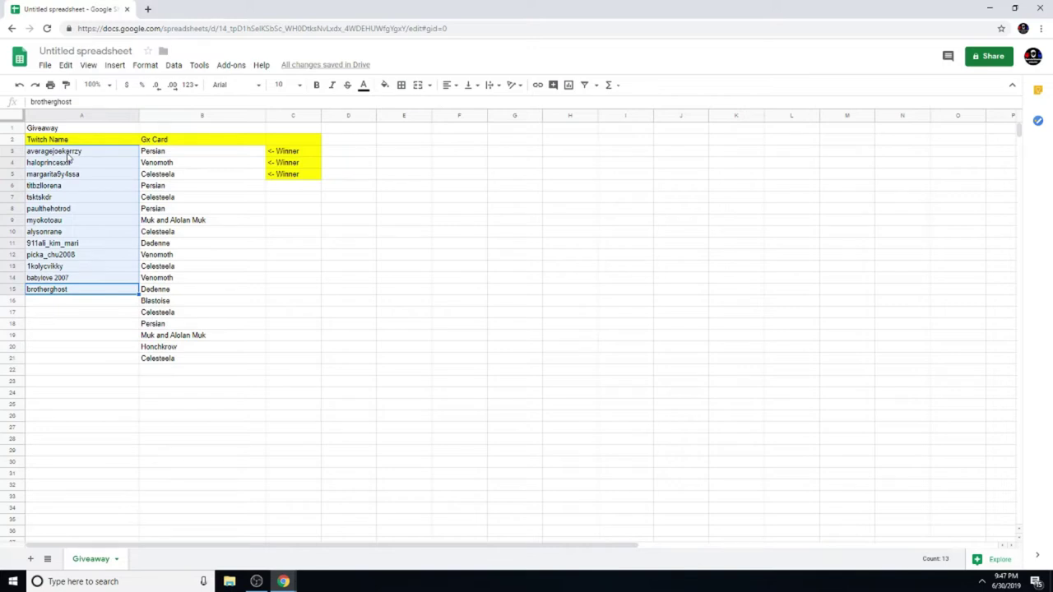
left_click_drag(212, 359, 174, 152)
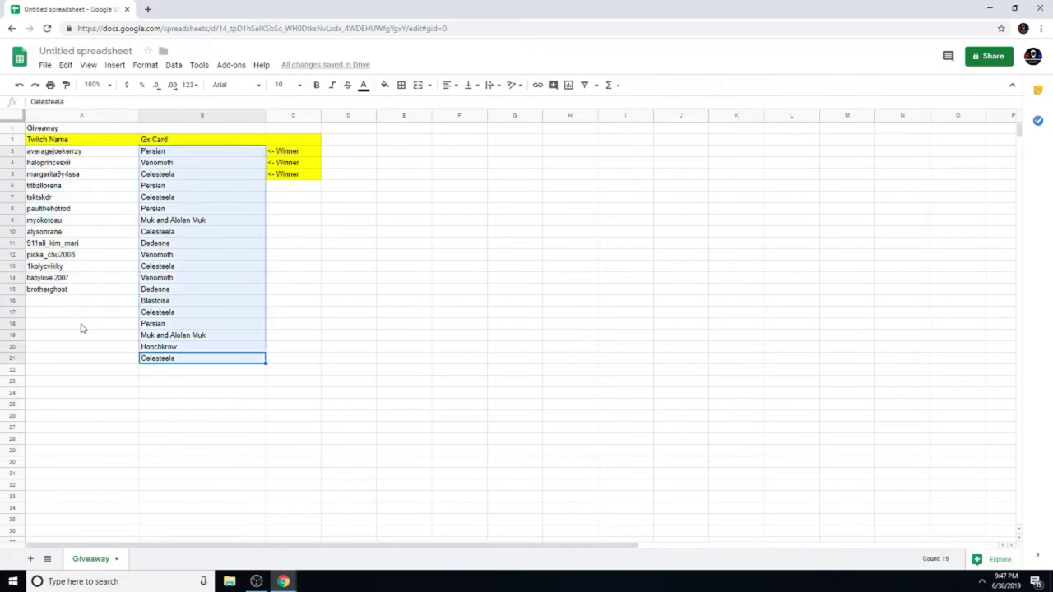
left_click(76, 289)
left_click_drag(71, 281, 64, 156)
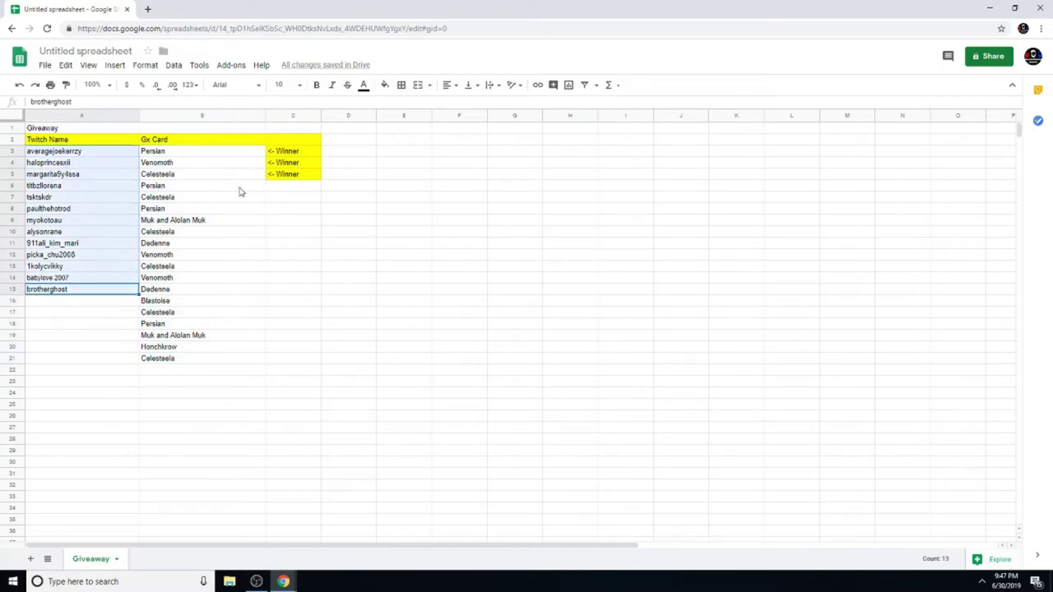
Step: Randomize the order of the Gx Card list in B3:B21 three times
left_click_drag(198, 365, 174, 156)
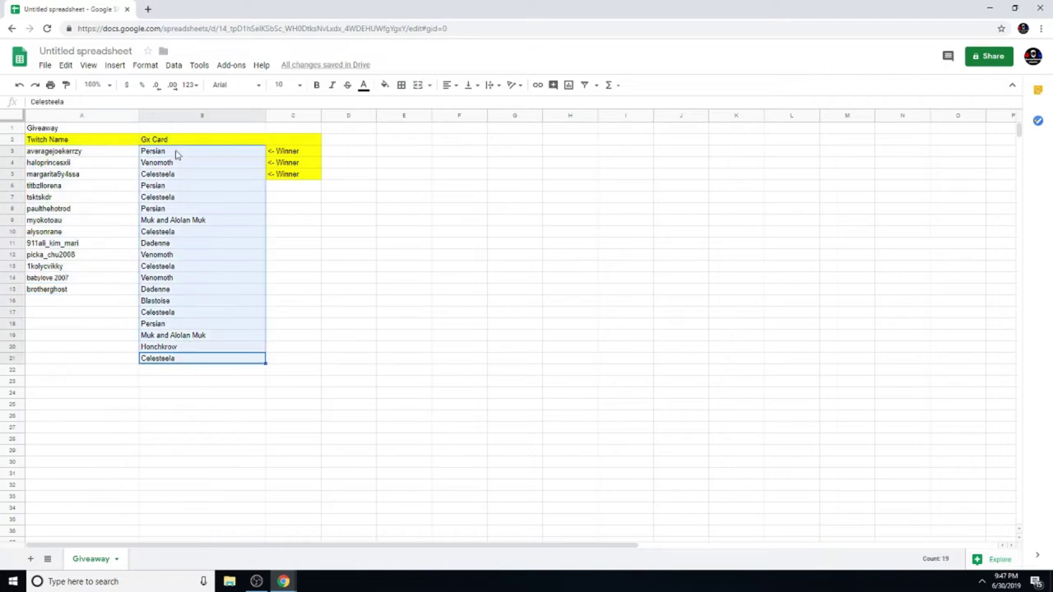
right_click(174, 152)
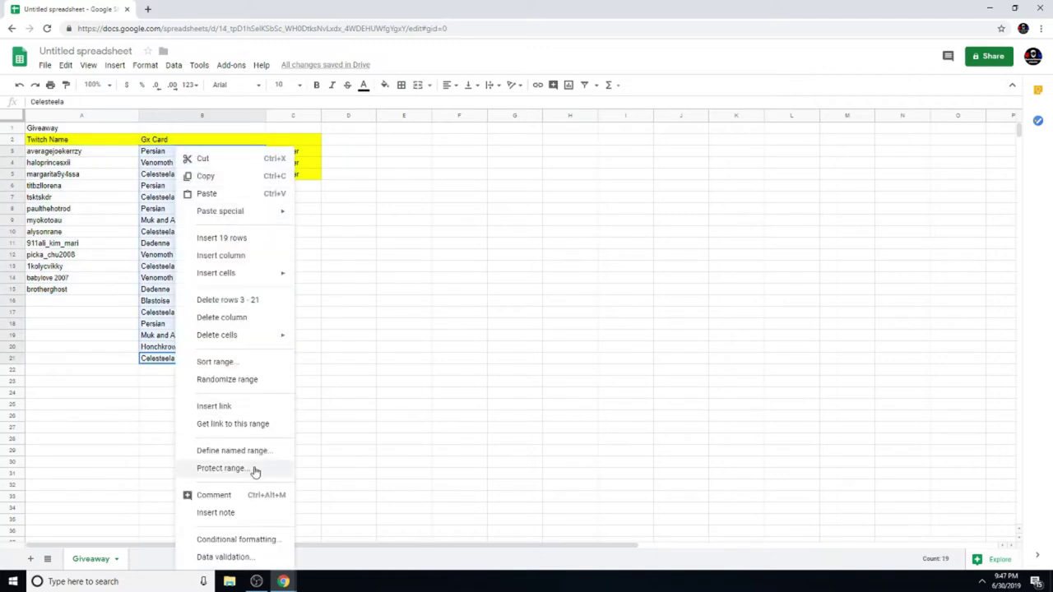
left_click(251, 381)
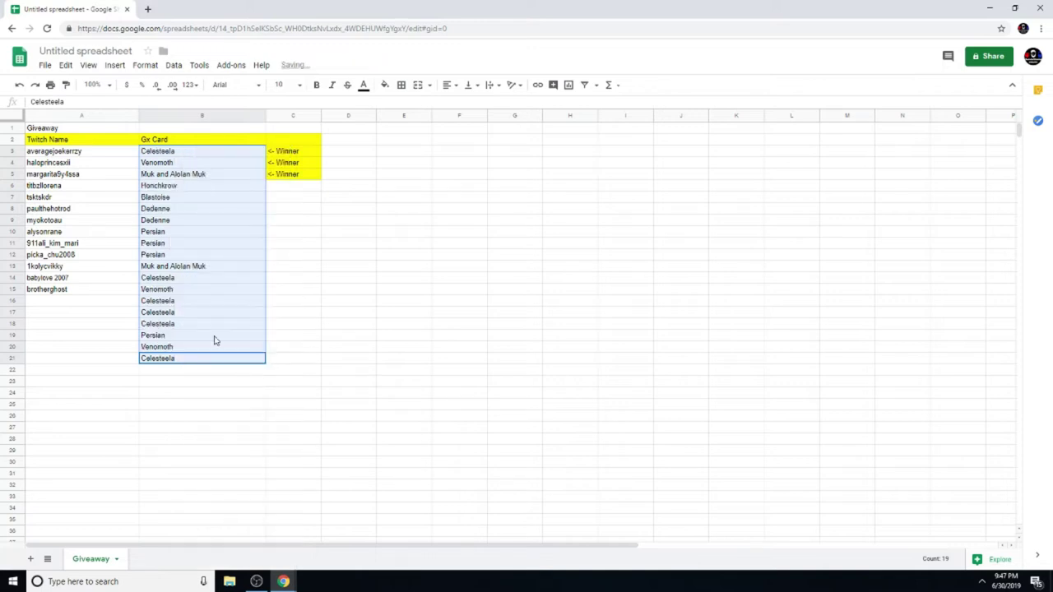
right_click(214, 340)
left_click(243, 385)
right_click(216, 156)
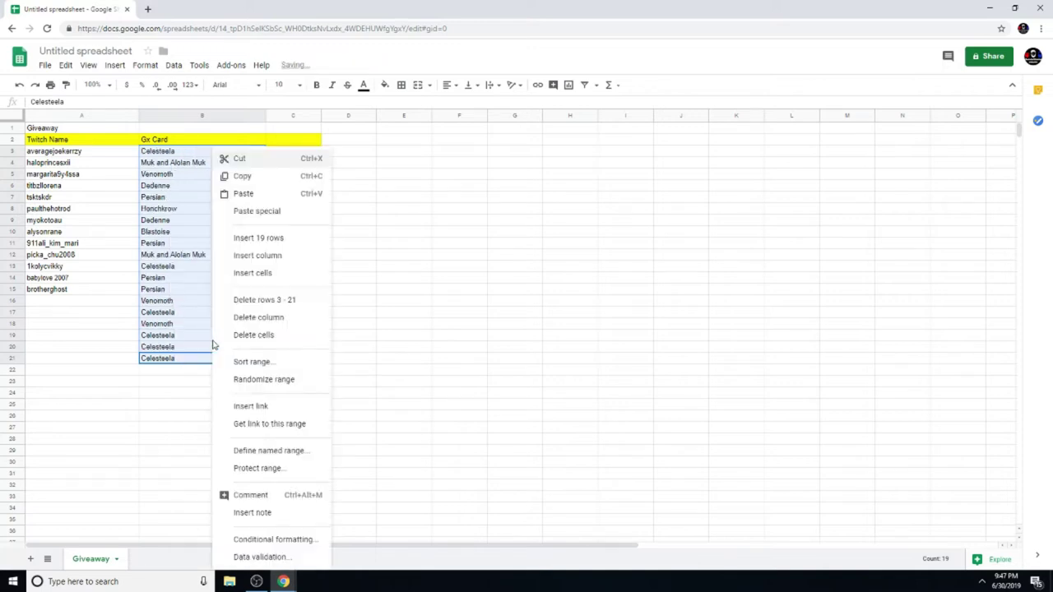
left_click(244, 384)
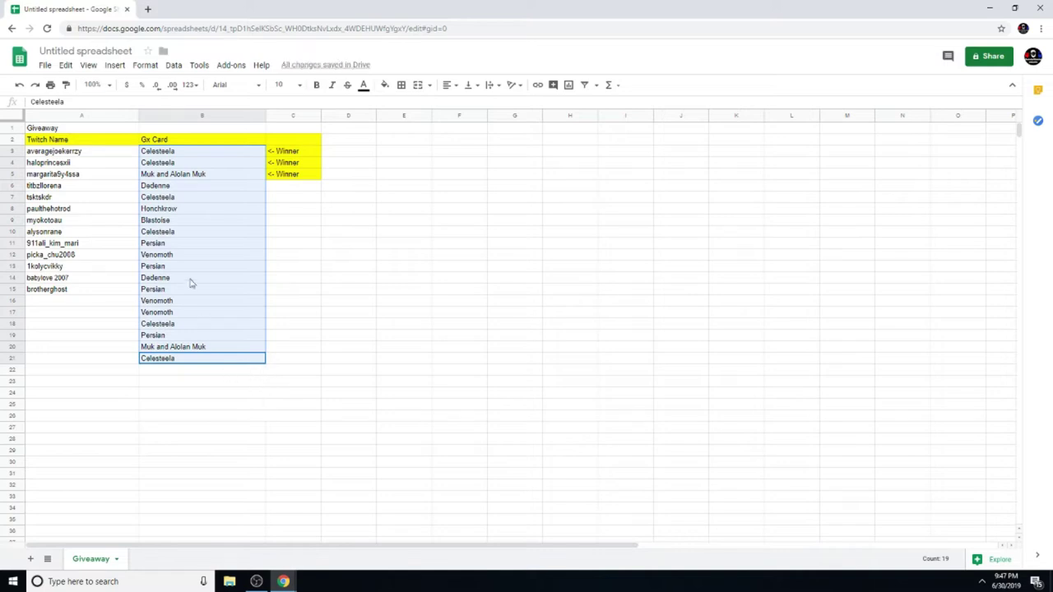
left_click_drag(111, 292, 66, 160)
right_click(69, 156)
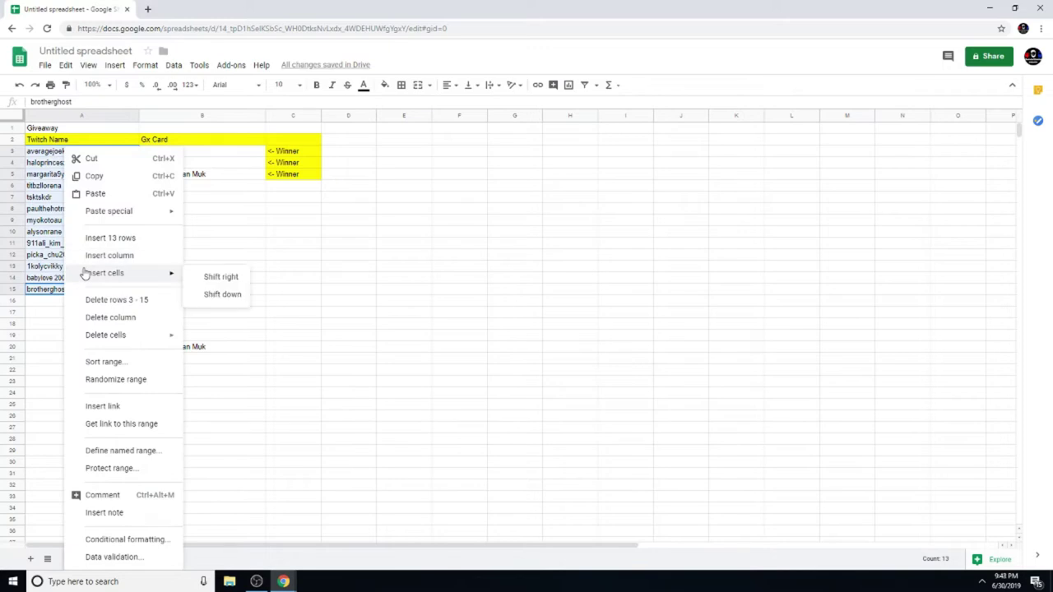
left_click(268, 256)
Step: Shuffle the Gx Card entries in B3:B21 two more times with Randomize range
left_click_drag(218, 362, 201, 151)
right_click(188, 190)
left_click(249, 378)
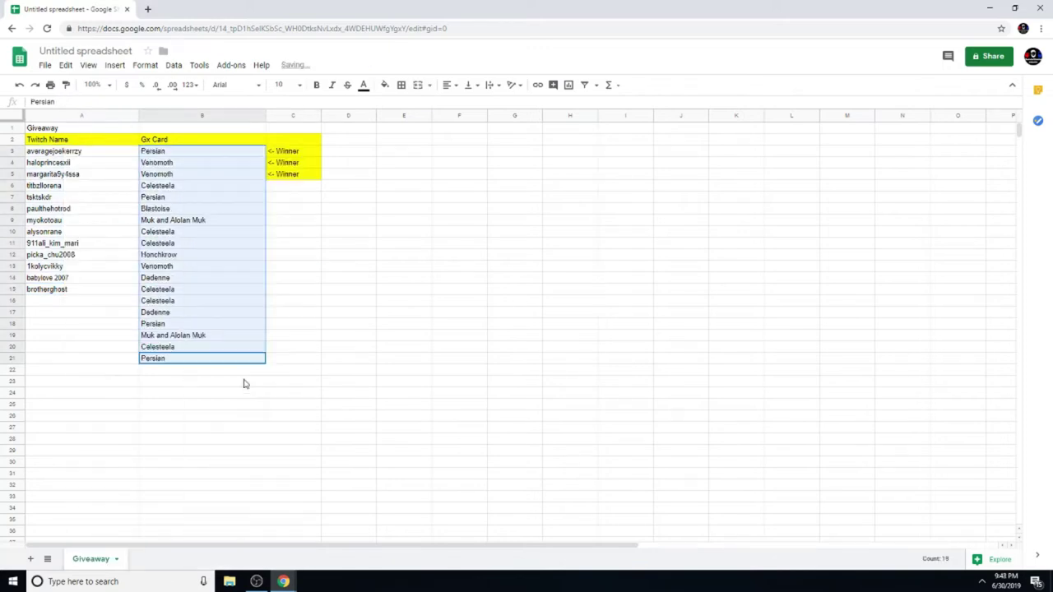
right_click(205, 286)
left_click(237, 379)
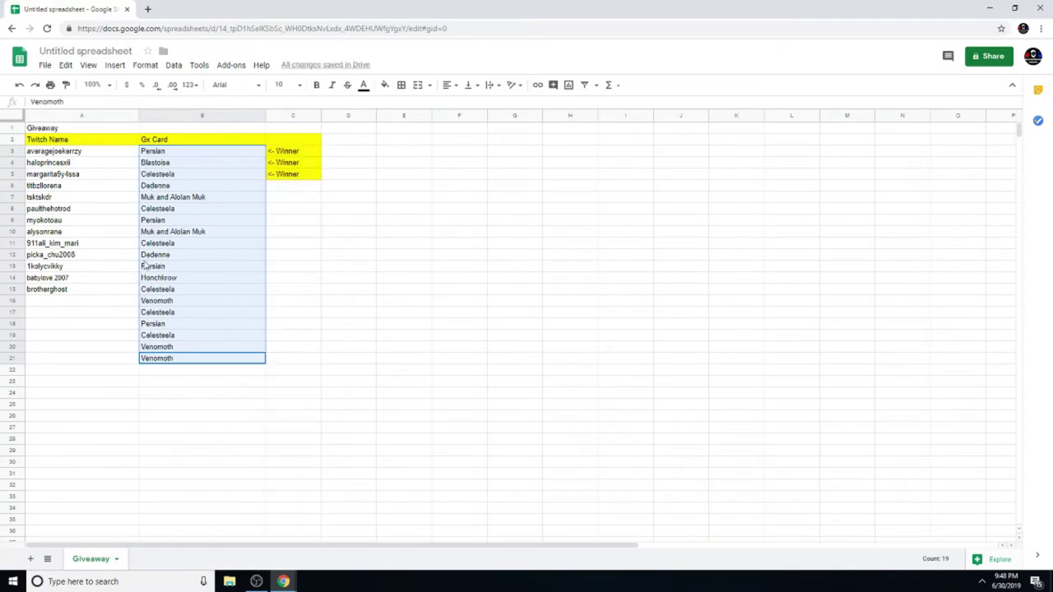
Step: Randomize the order of the Twitch Name list in A3:A15 three times
left_click_drag(111, 293, 53, 159)
right_click(53, 159)
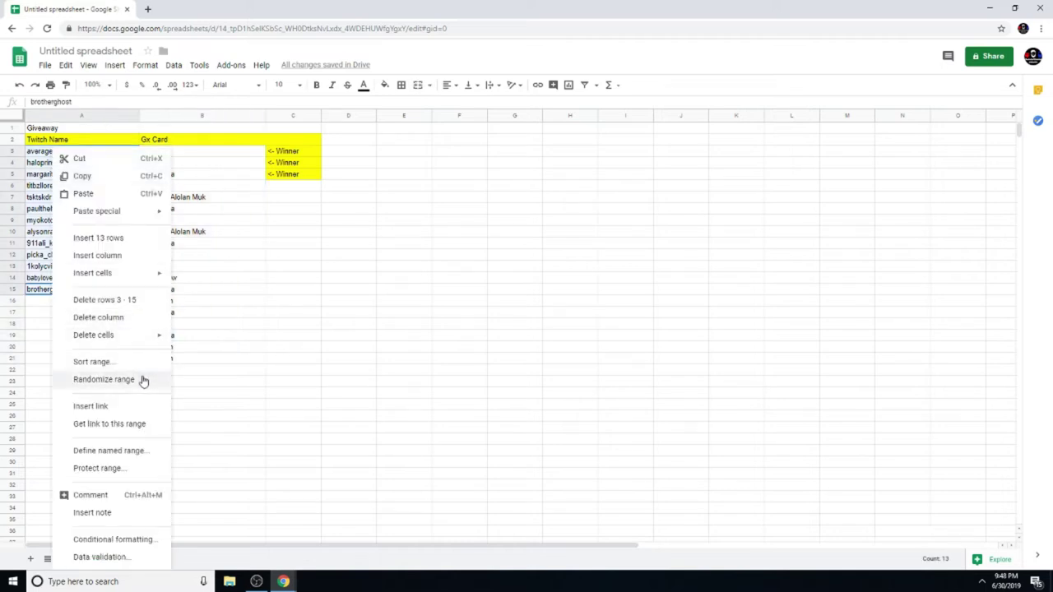
left_click(139, 379)
right_click(82, 257)
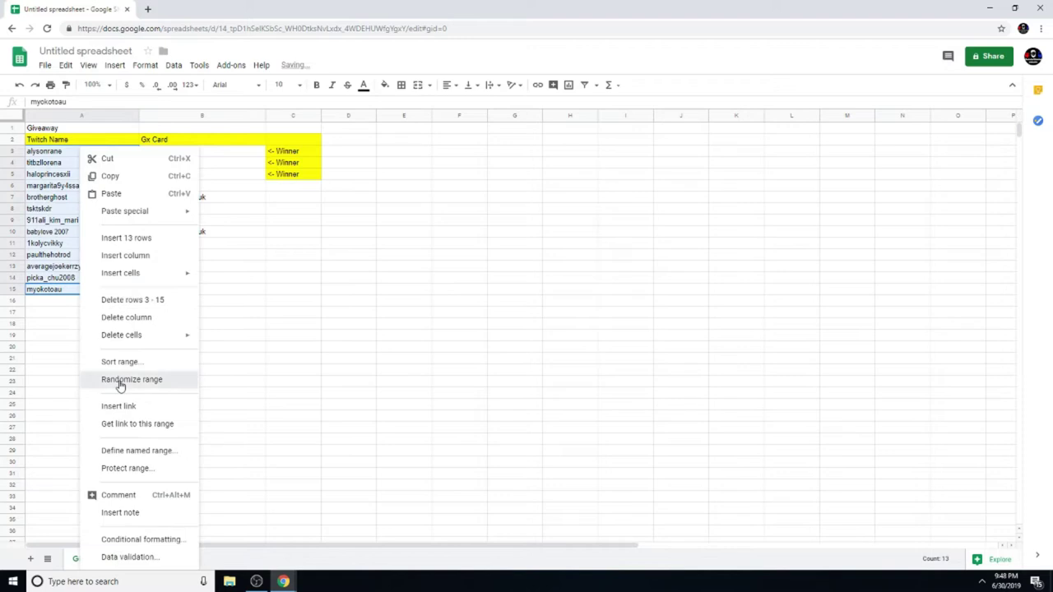
left_click(122, 379)
right_click(82, 273)
left_click(121, 379)
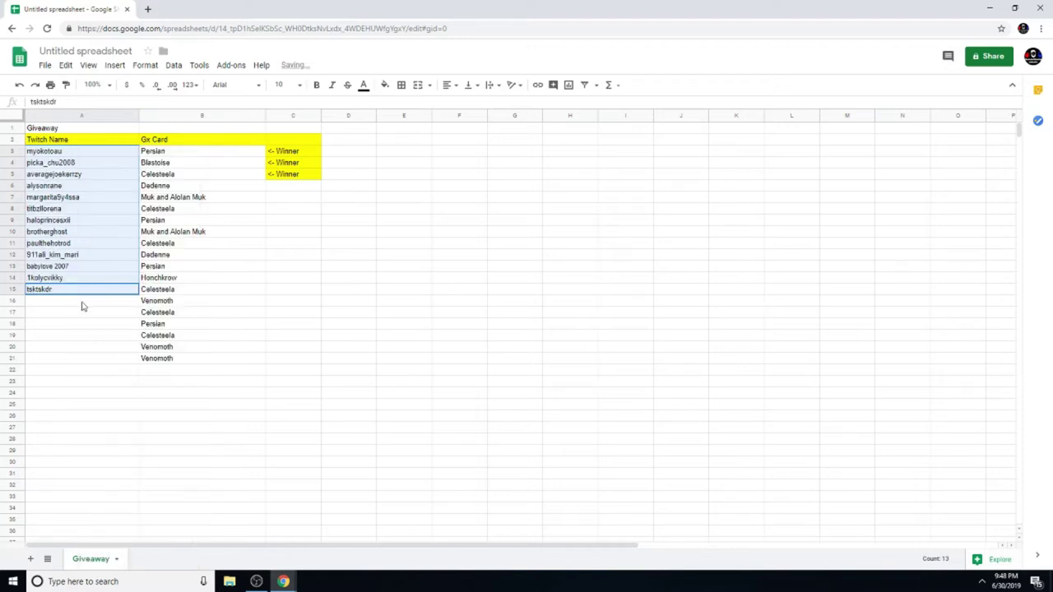
Step: Shuffle the Twitch Name entries in A3:A15 two more times with Randomize range
right_click(82, 292)
left_click(113, 379)
right_click(109, 286)
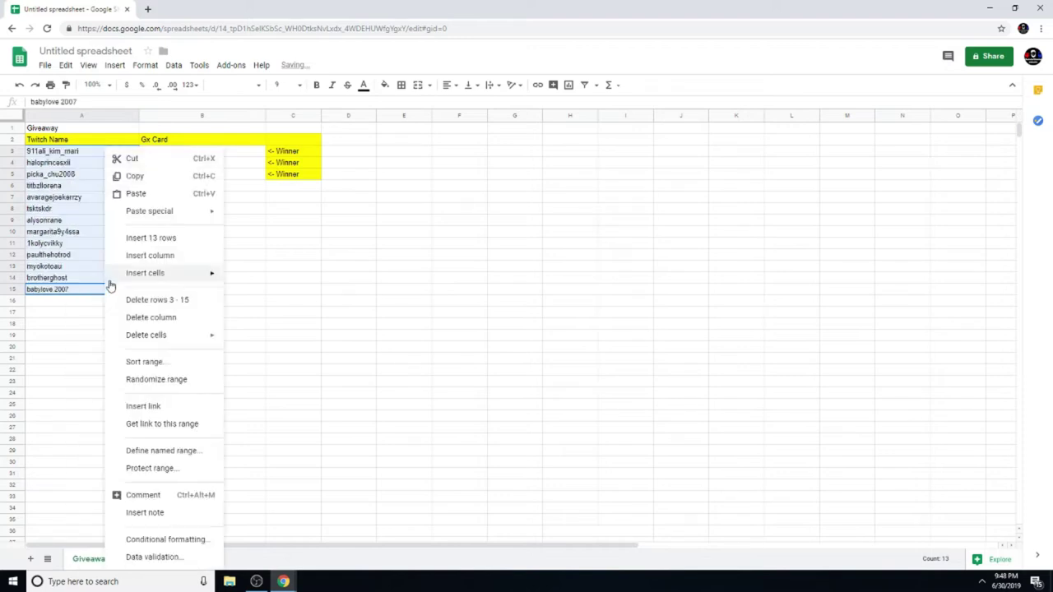
left_click(154, 379)
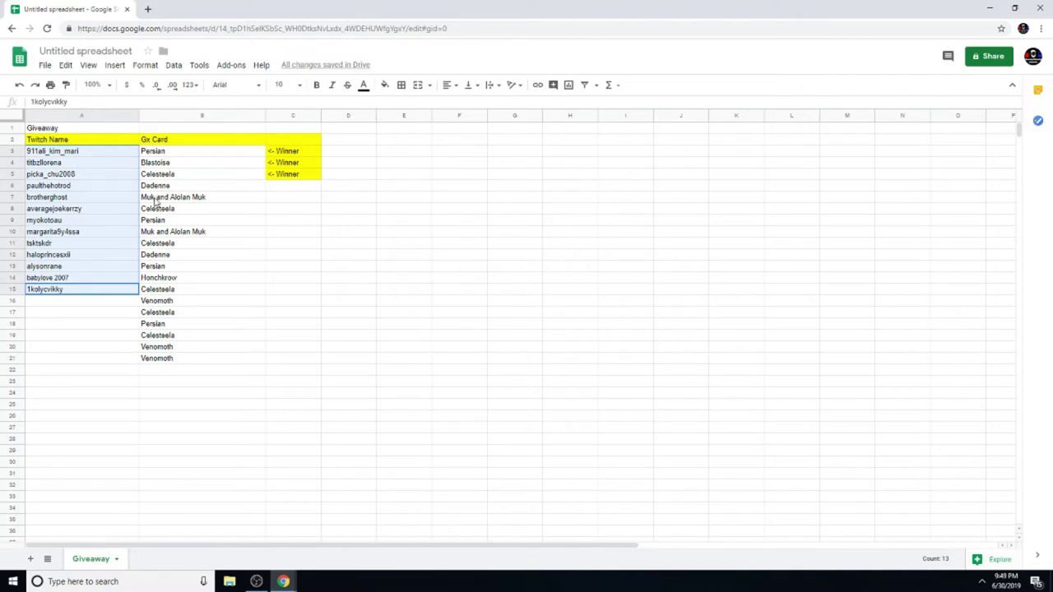
left_click(221, 201)
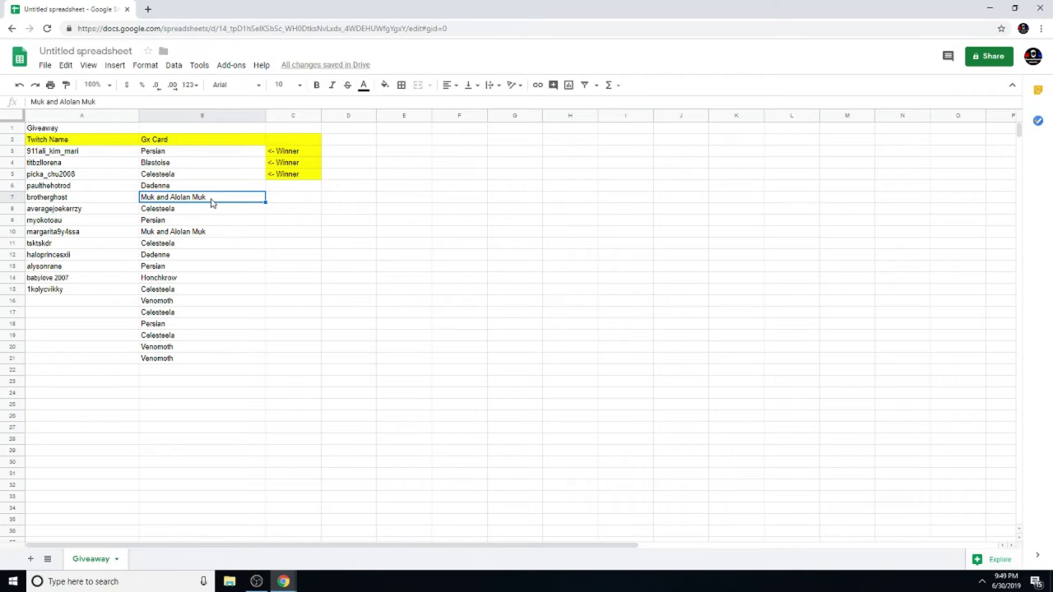
left_click(226, 178)
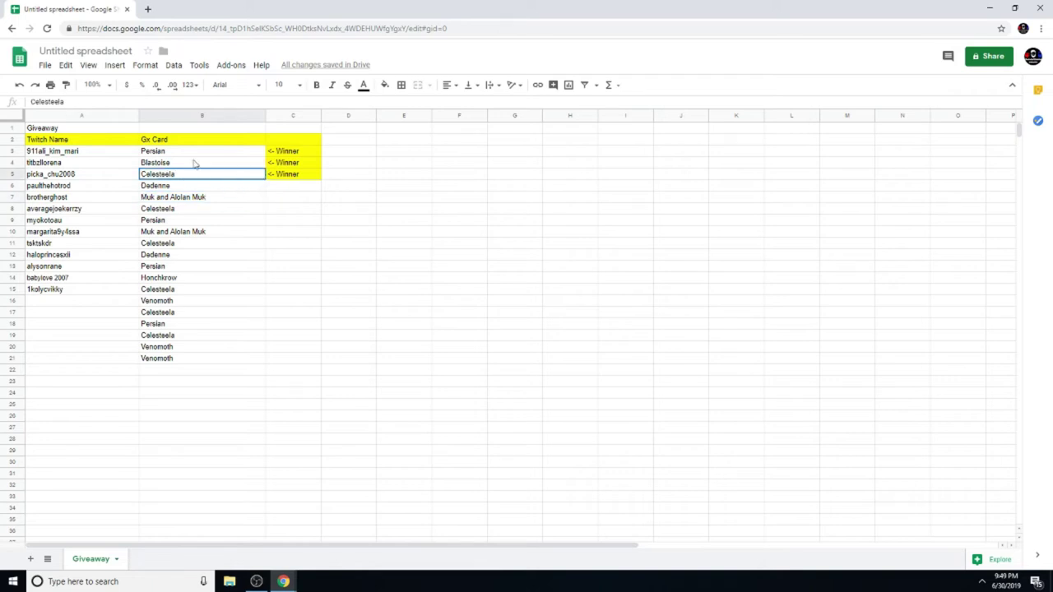
left_click(158, 152, "shift")
key("Delete")
left_click(170, 202)
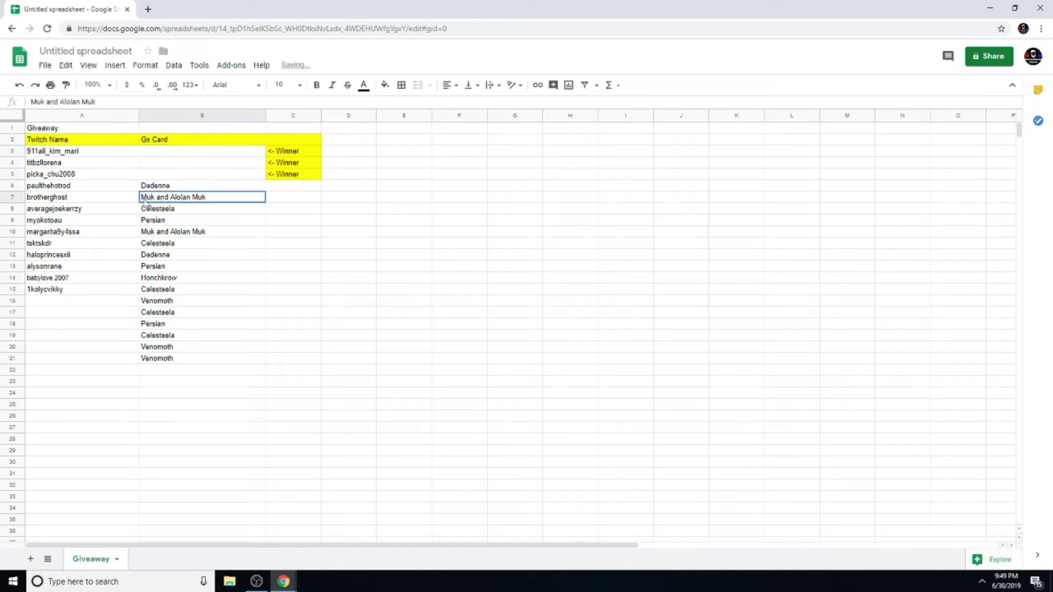
left_click(19, 84)
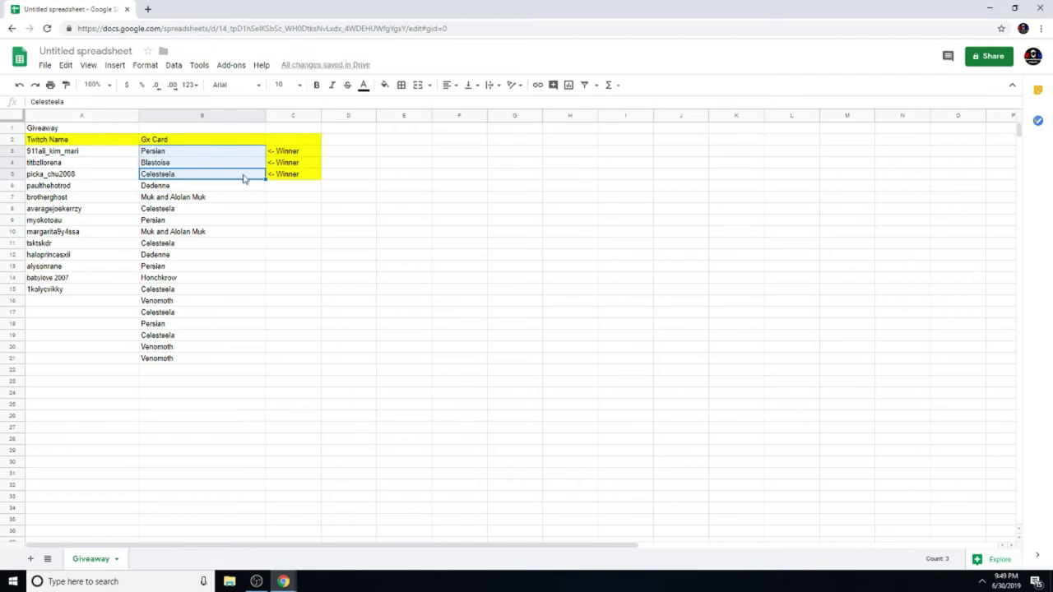
Step: Move the three winner entries in A3:B5 down to the block starting at A33
left_click(66, 155, "shift")
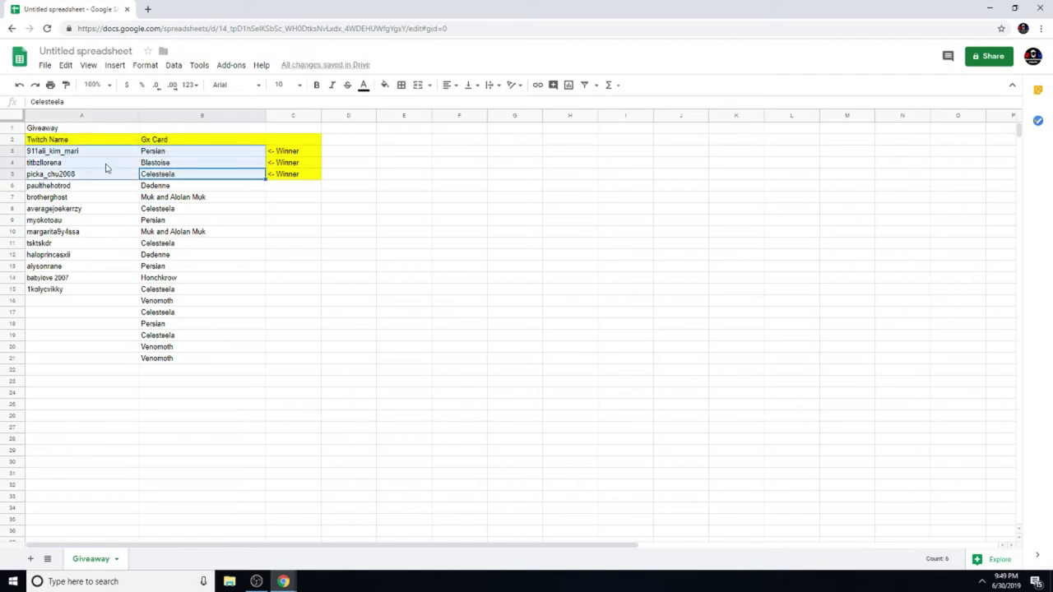
right_click(99, 169)
left_click(131, 174)
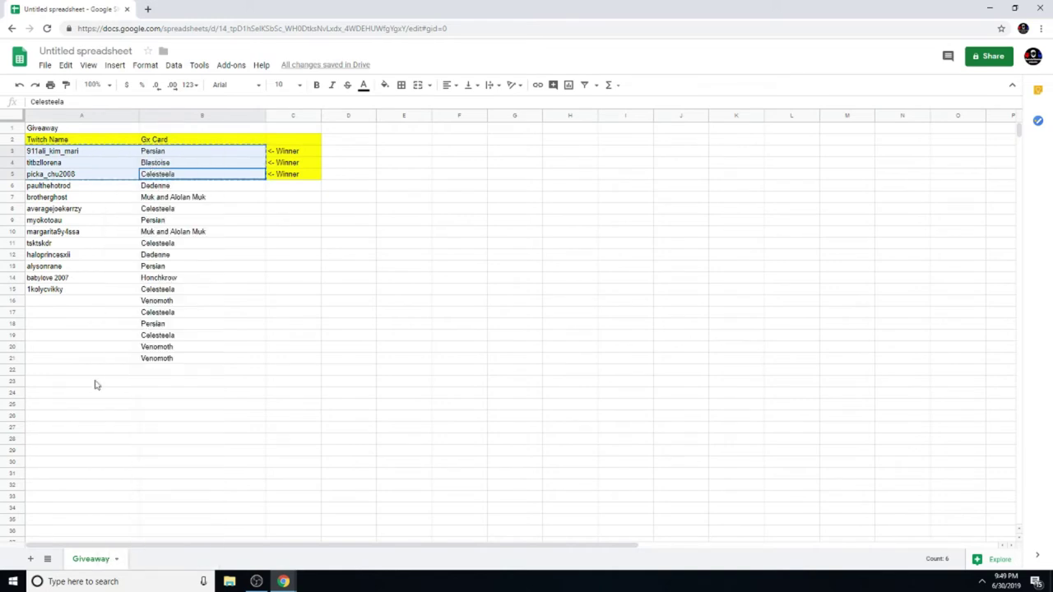
left_click(92, 498)
right_click(92, 505)
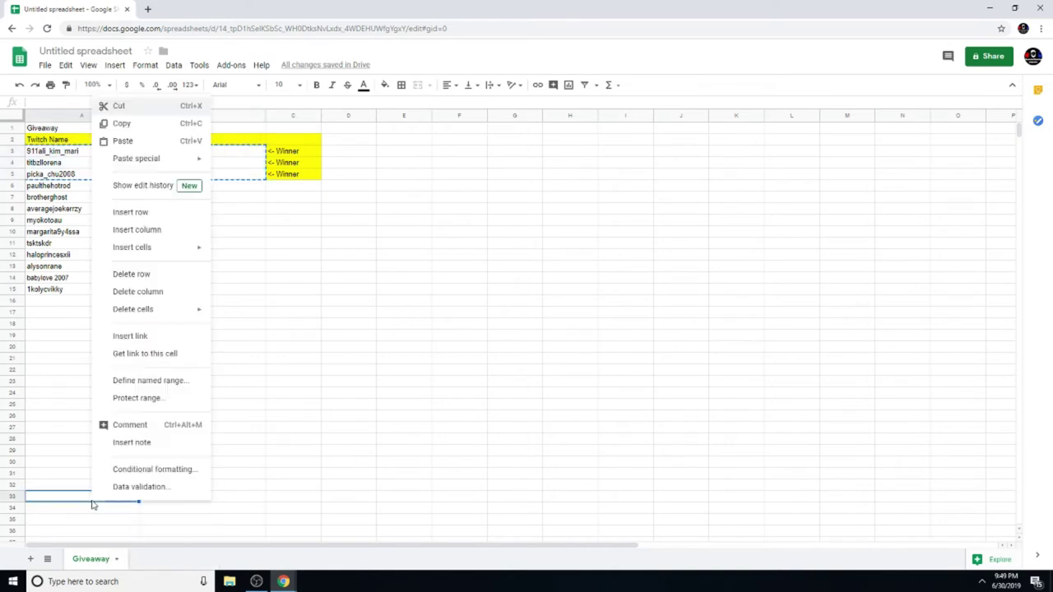
left_click(156, 140)
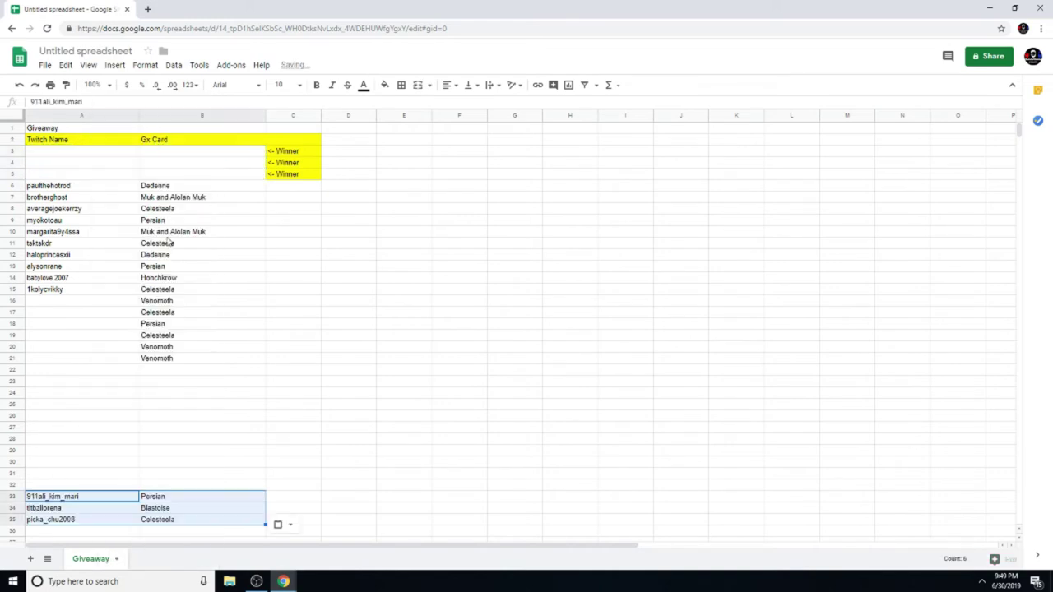
Step: Move the row 7 entrant and its Muk and Alolan Muk card to A32:B32, above the moved winners
left_click(214, 200)
left_click(51, 200, "shift")
right_click(66, 200)
left_click(104, 218)
right_click(77, 485)
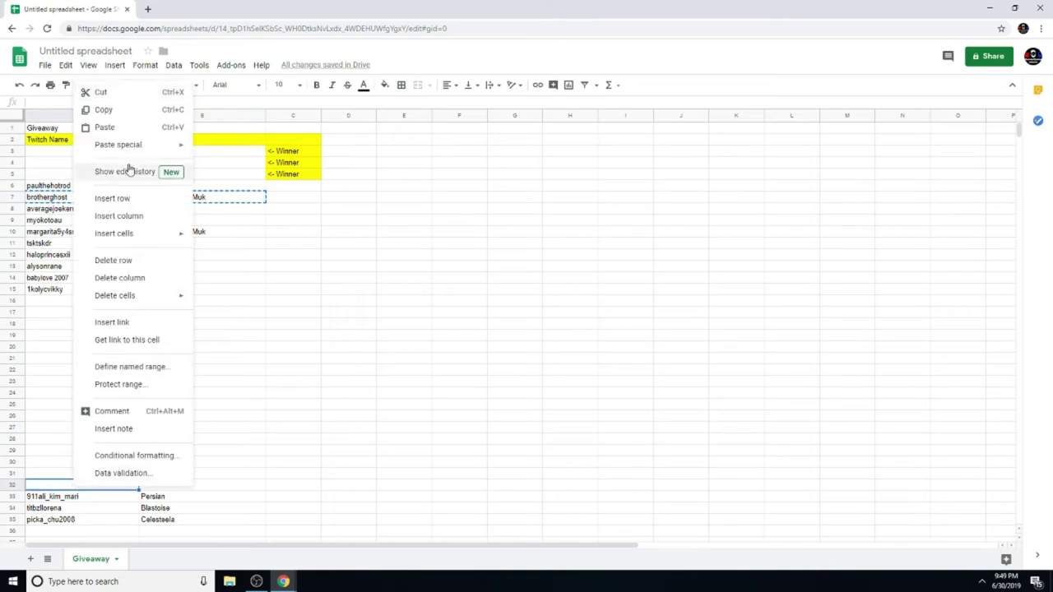
left_click(130, 128)
Step: Extend the Gx Card entry in B32 to read "Muk and Alolan Muk and Blastoise"
left_click(308, 486)
double_click(231, 485)
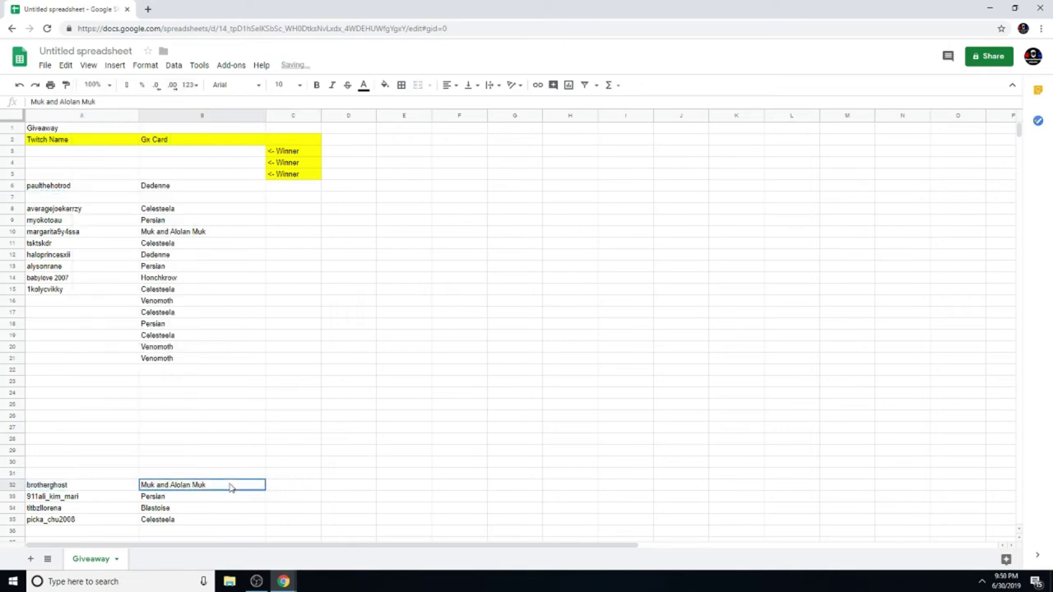
type("and Blasto")
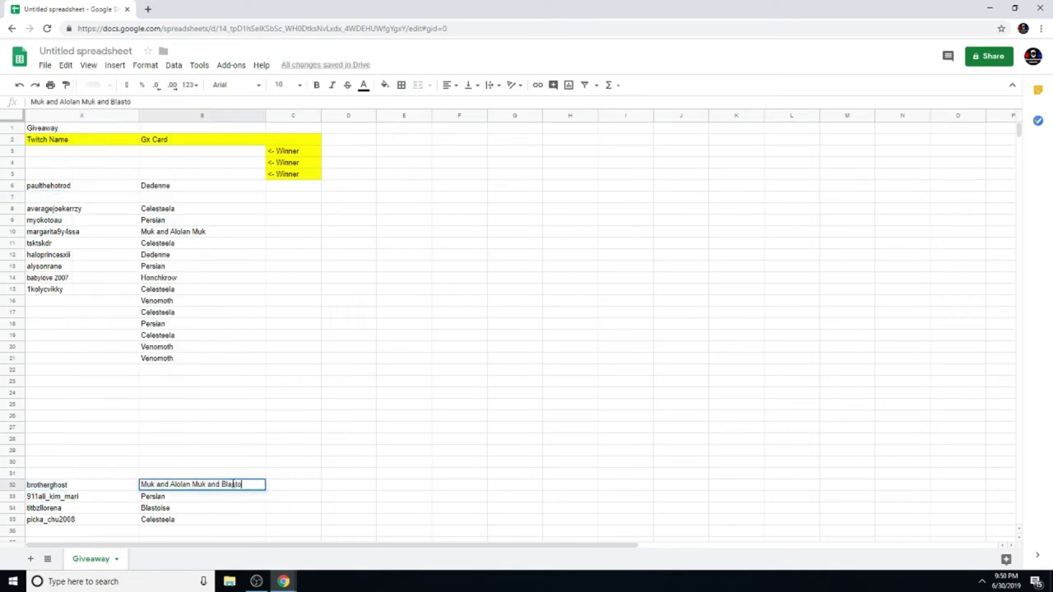
type("ise")
key("Return")
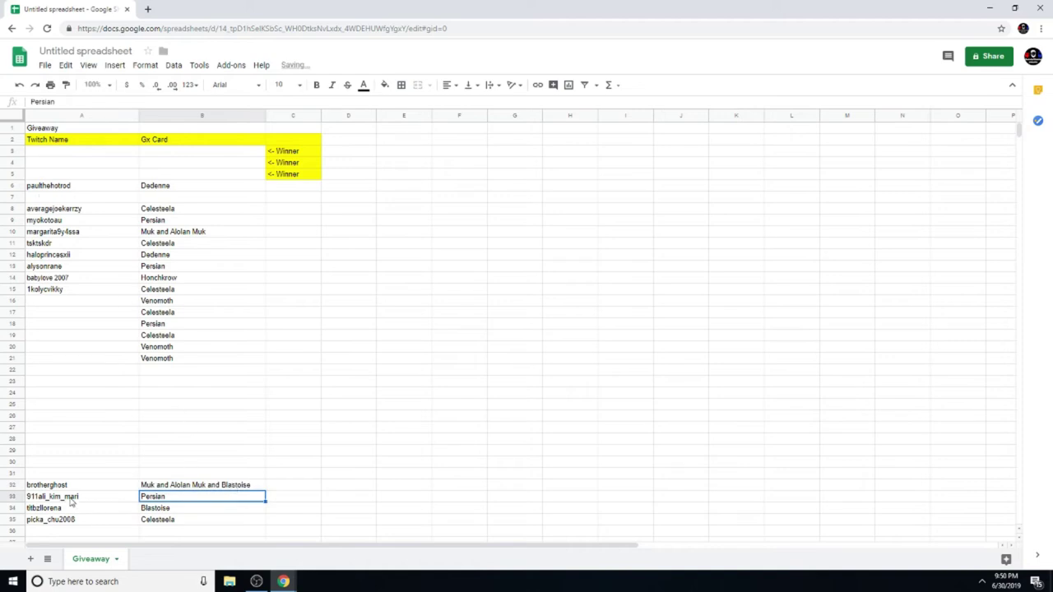
left_click_drag(203, 365, 164, 157)
left_click(197, 278)
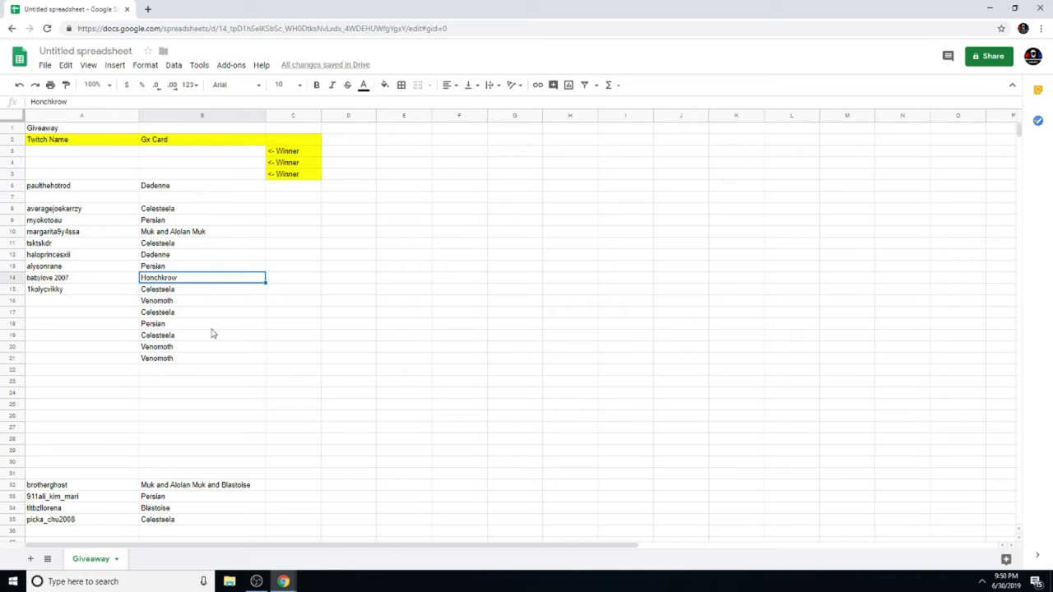
left_click(148, 188)
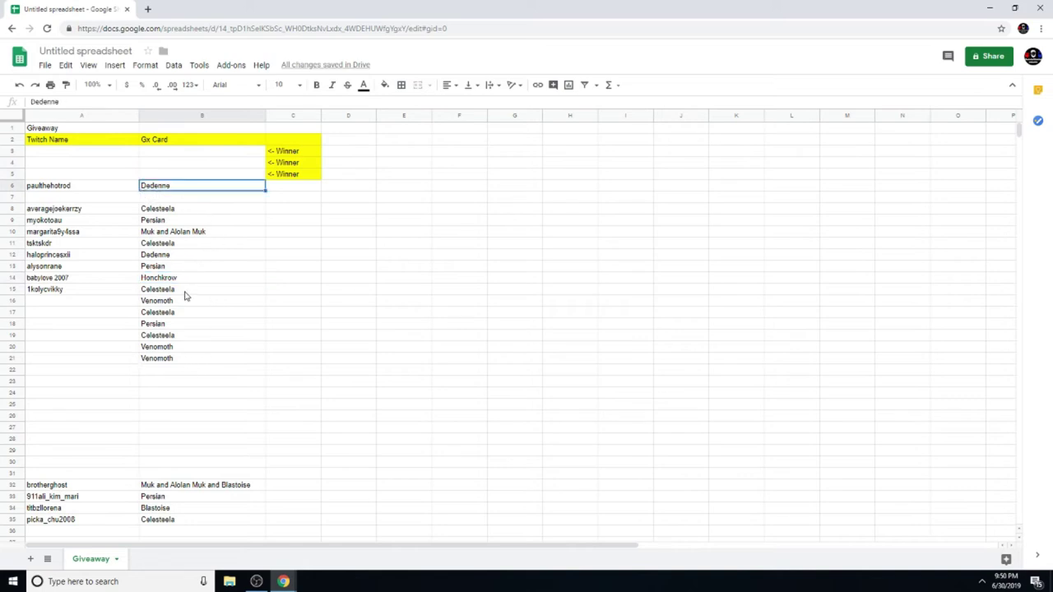
left_click_drag(190, 367, 164, 192)
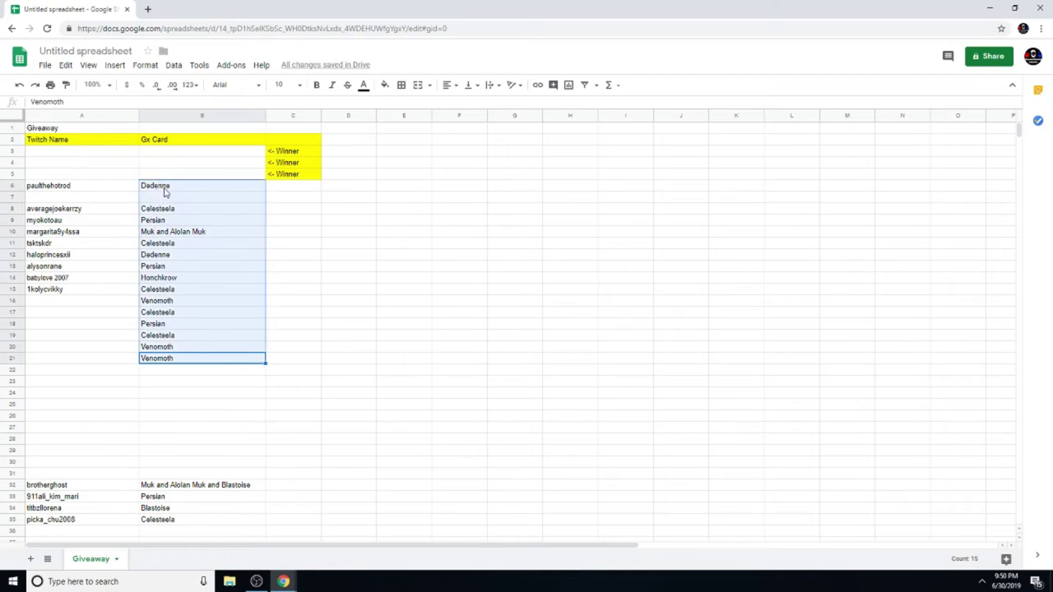
left_click(191, 323)
Step: Move the remaining Gx Card entries in B6:B21 up so they start at B3
left_click_drag(192, 362, 157, 184)
right_click(157, 183)
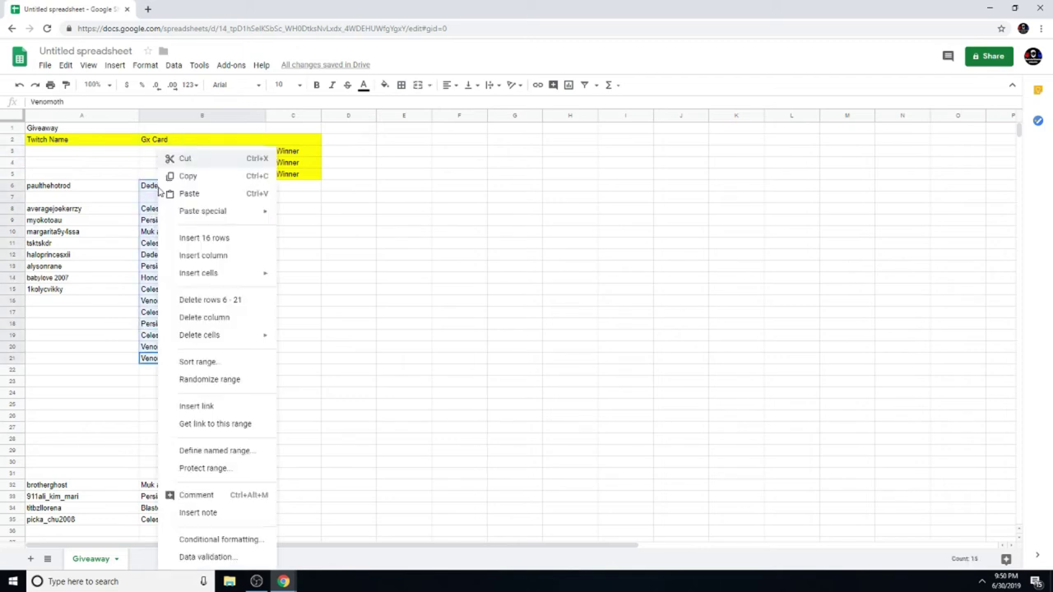
left_click(195, 159)
left_click(183, 155)
right_click(182, 154)
left_click(164, 232)
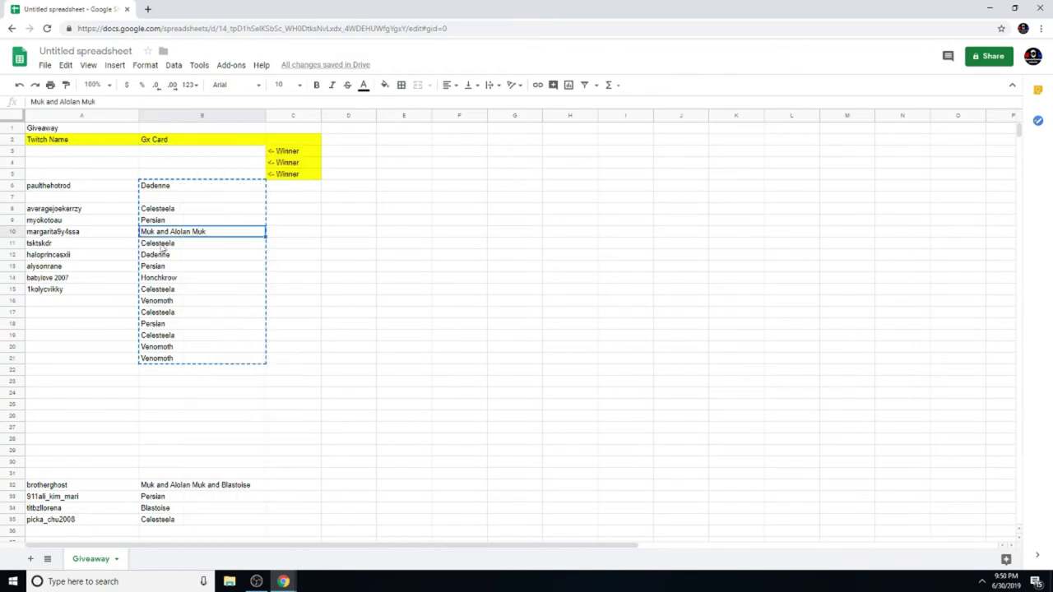
left_click(260, 360)
mouse_move(194, 198)
left_mouse_down()
mouse_move(199, 179)
mouse_move(205, 202)
left_mouse_up()
right_click(200, 152)
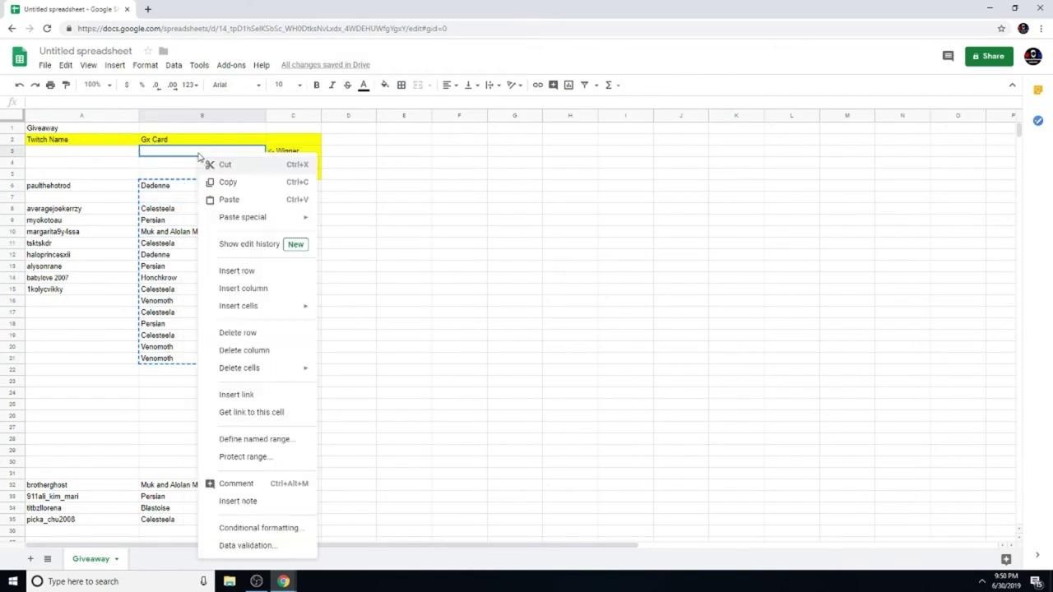
left_click(231, 199)
Step: Move the remaining Twitch Name entries in A6:A15 up so they start at A3
left_click_drag(115, 294, 64, 188)
right_click(89, 192)
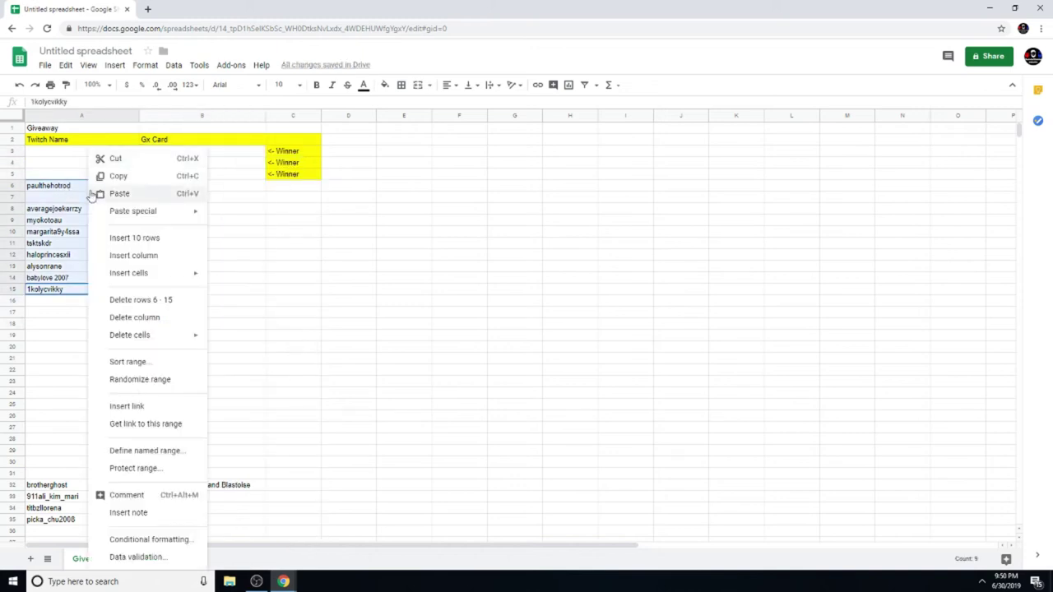
left_click(117, 159)
right_click(97, 153)
left_click(141, 204)
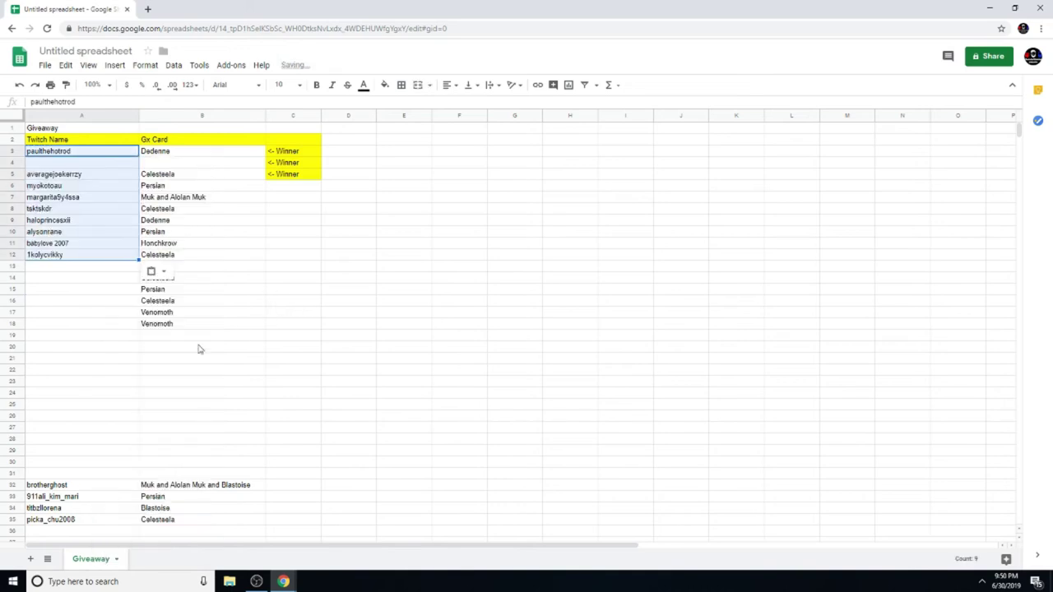
left_click(159, 364)
left_click(128, 362)
left_click(173, 367)
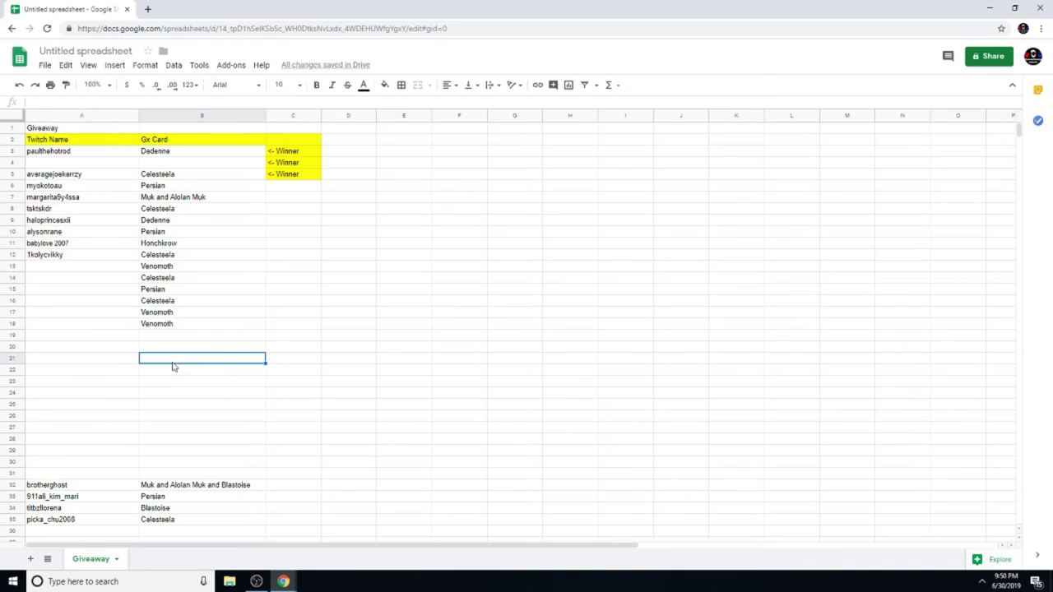
Step: Close the gap in the Twitch Name list by moving A5:A12 up to start at A4
left_click(107, 254)
left_click_drag(106, 254, 74, 175)
right_click(74, 174)
left_click(99, 175)
right_click(77, 167)
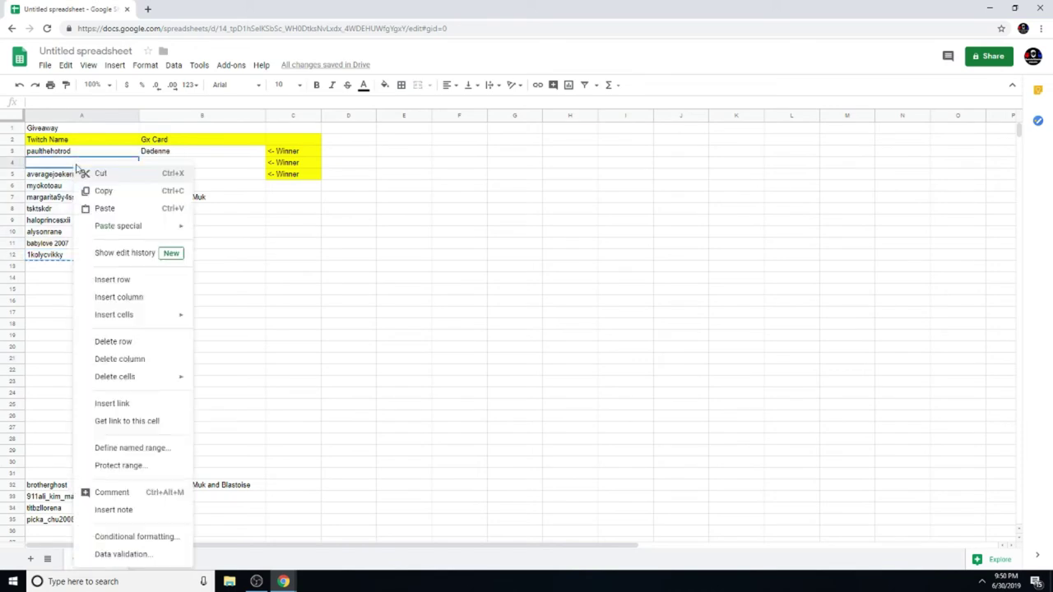
left_click(116, 208)
Step: Close the gap in the Gx Card list by moving B5:B18 up to start at B4
left_click_drag(203, 326, 162, 174)
right_click(162, 174)
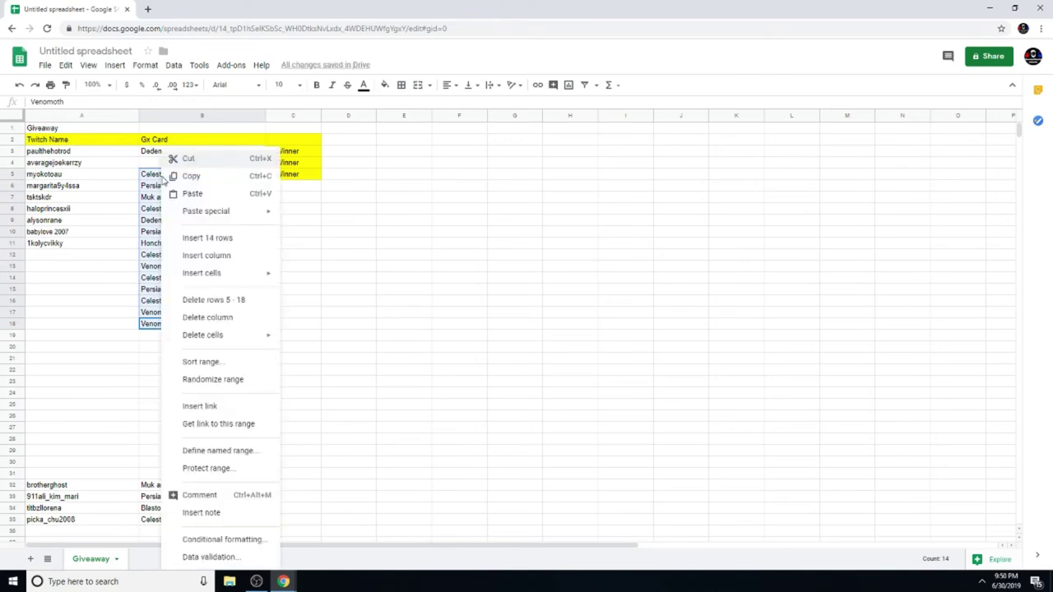
left_click(190, 159)
left_click(188, 164)
right_click(188, 165)
left_click(207, 209)
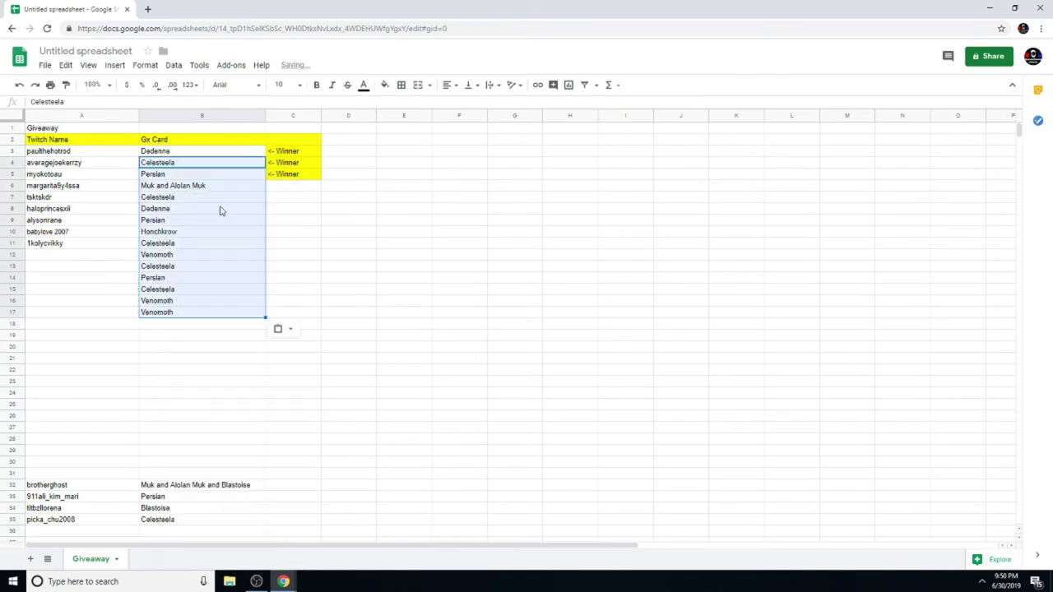
Step: Delete the Muk and Alolan Muk entry in B6 and move B7:B17 up to fill the empty cell
left_click(204, 211)
left_click(218, 188)
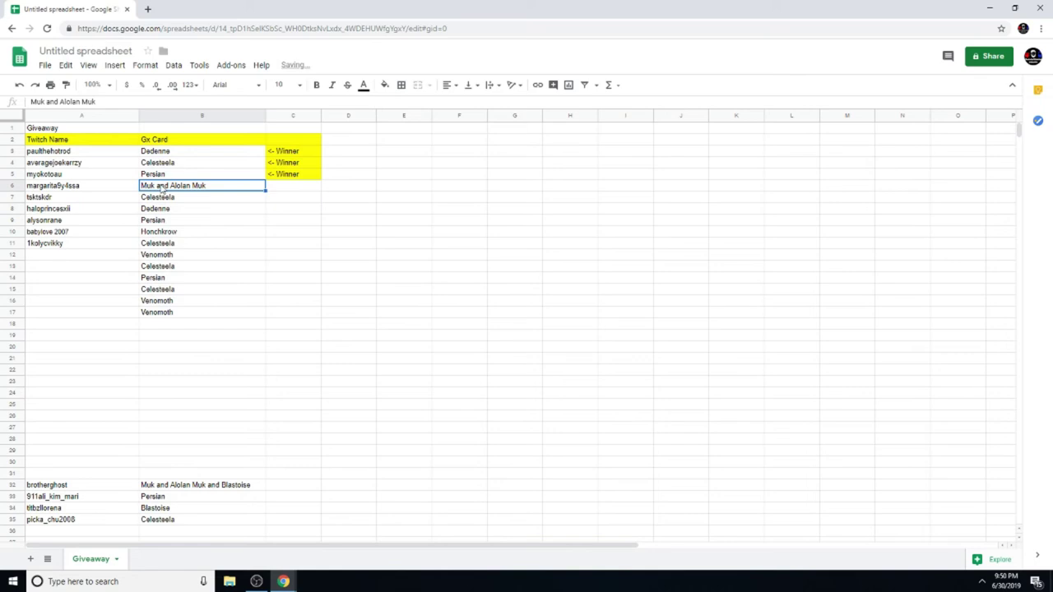
key("Delete")
left_click_drag(175, 202, 177, 309)
right_click(176, 310)
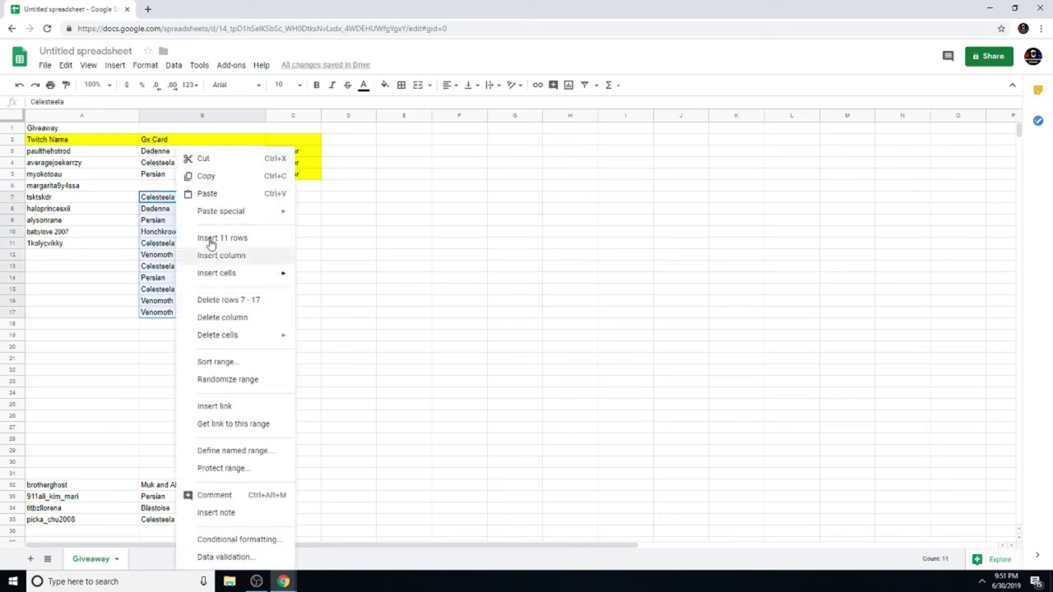
left_click(236, 172)
right_click(159, 187)
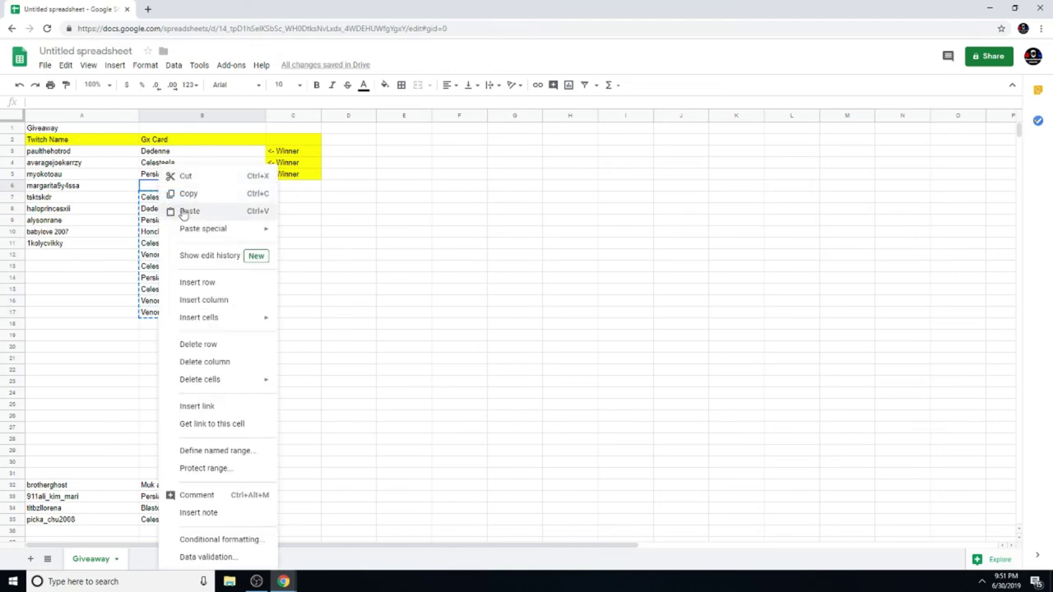
left_click(190, 211)
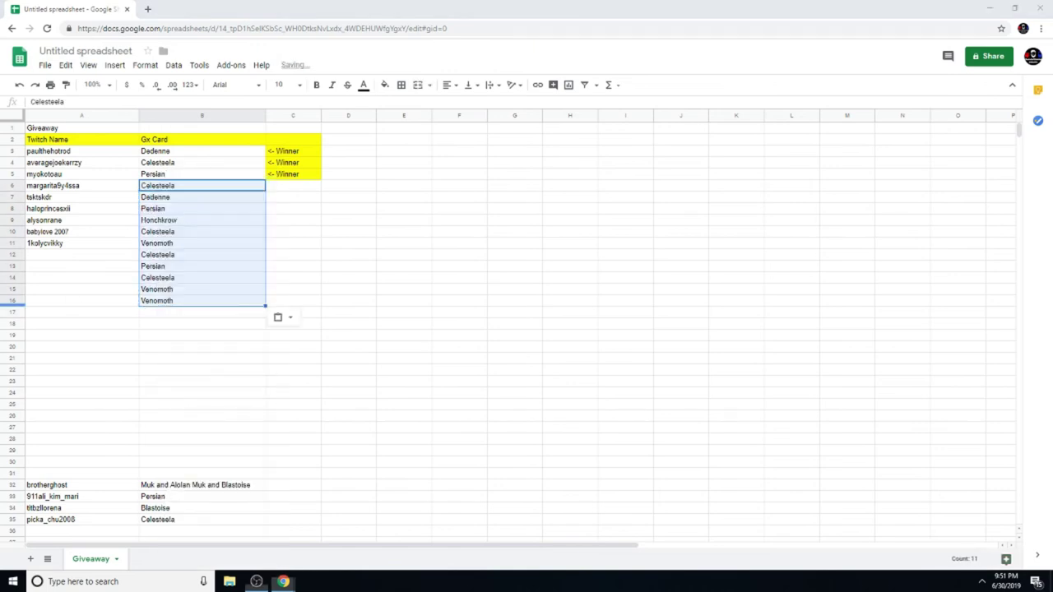